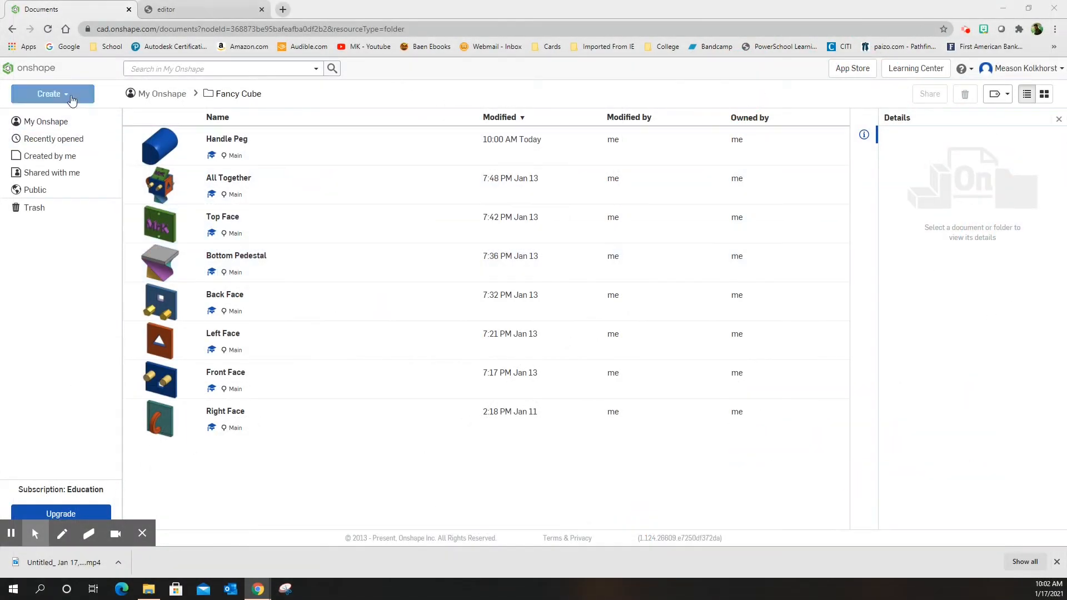
# - Create a new document named "Pentagon Cover" in the Fancy Cube folder
pyautogui.click(54, 94)
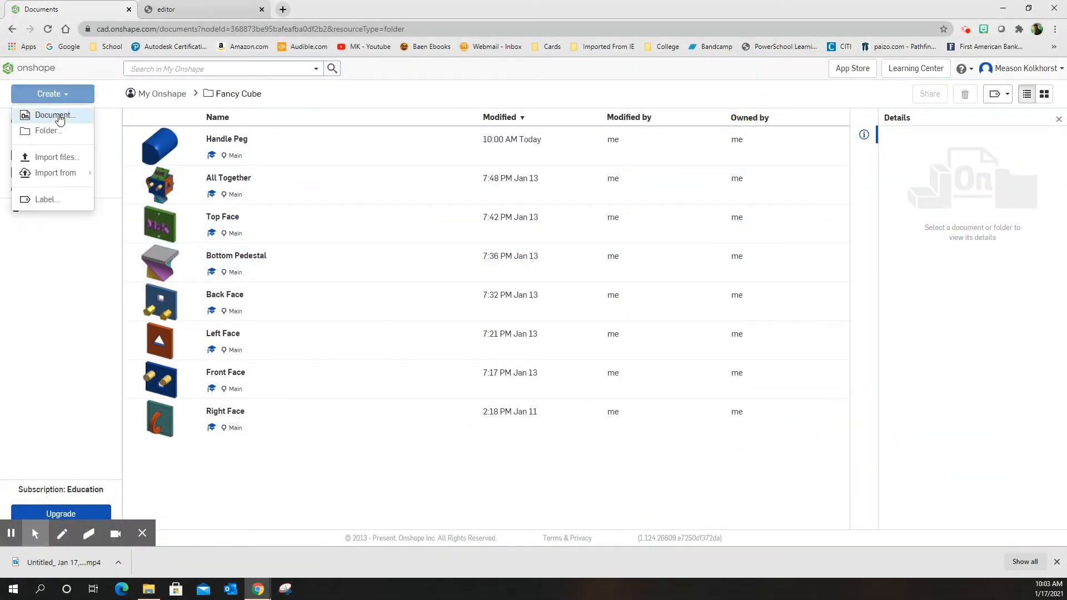
pyautogui.click(59, 113)
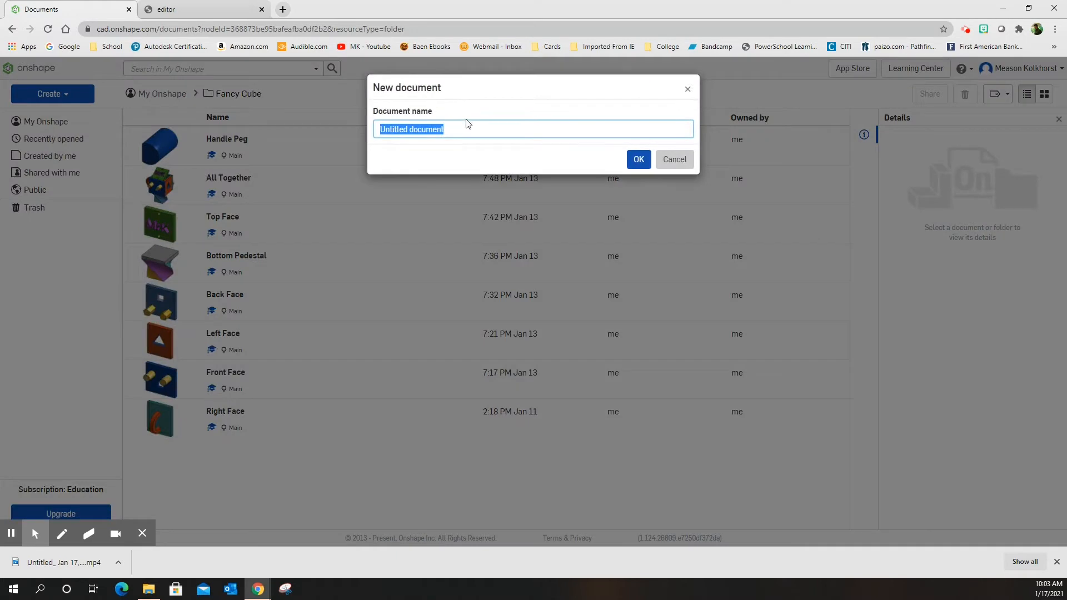
pyautogui.write('Penta')
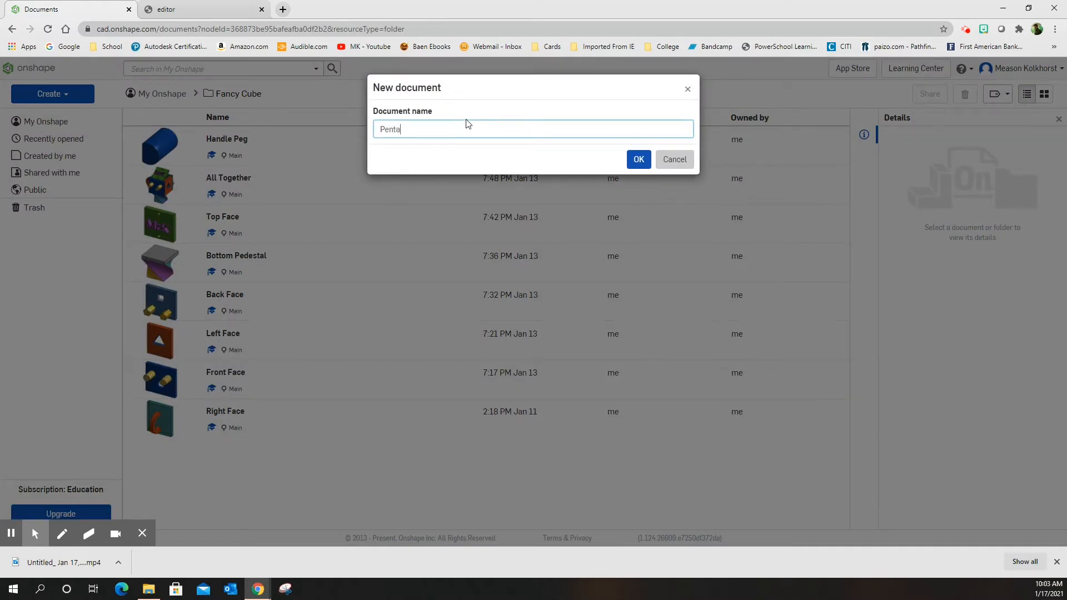
pyautogui.write('gon Cover')
pyautogui.click(635, 160)
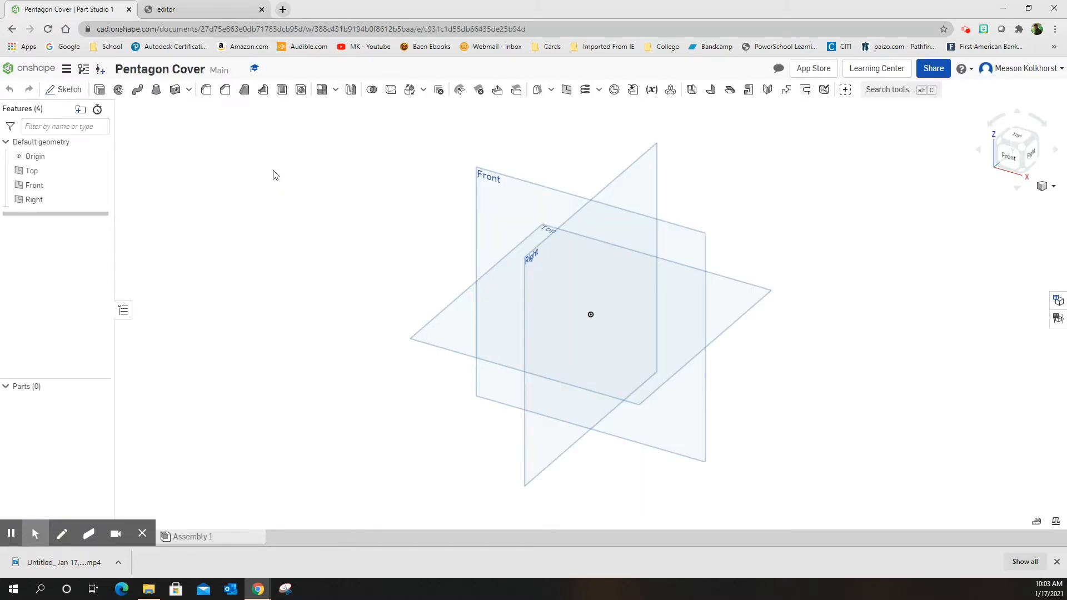
# - Start a new sketch on the Front plane
pyautogui.click(68, 93)
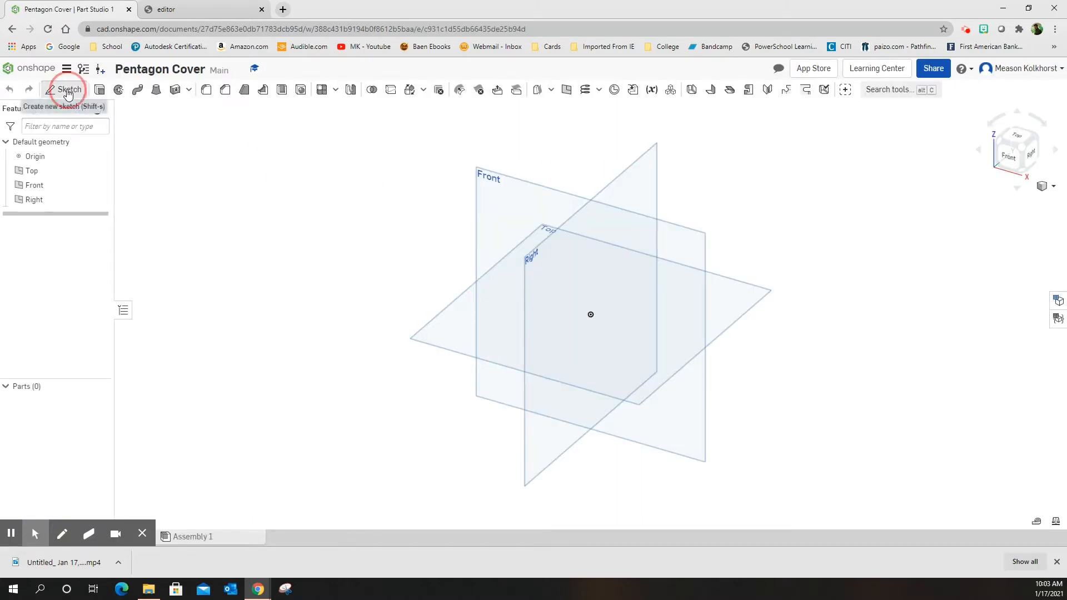
pyautogui.click(59, 193)
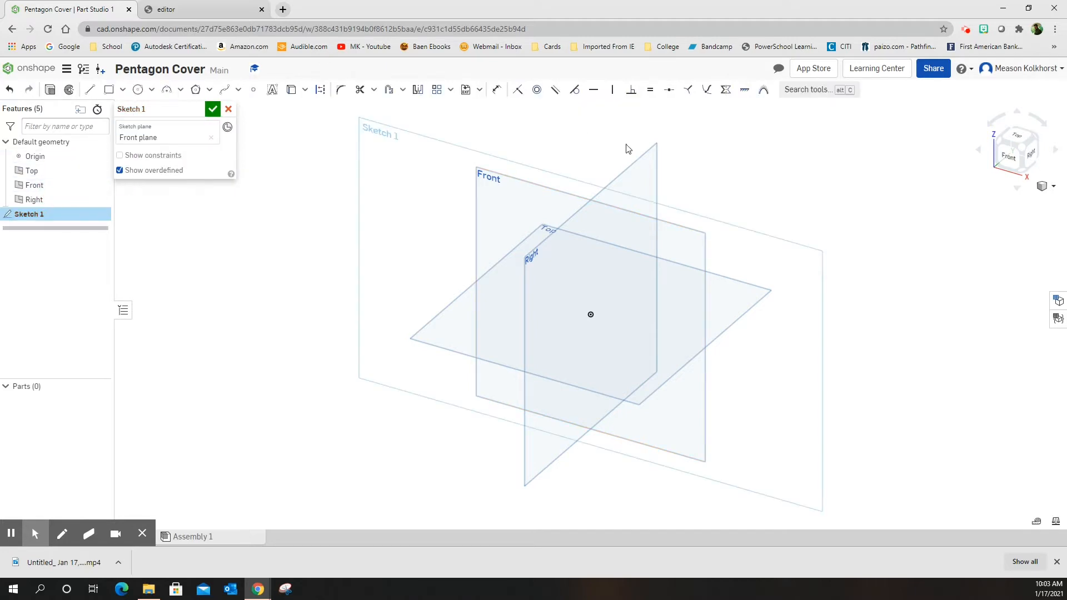
pyautogui.click(1020, 161)
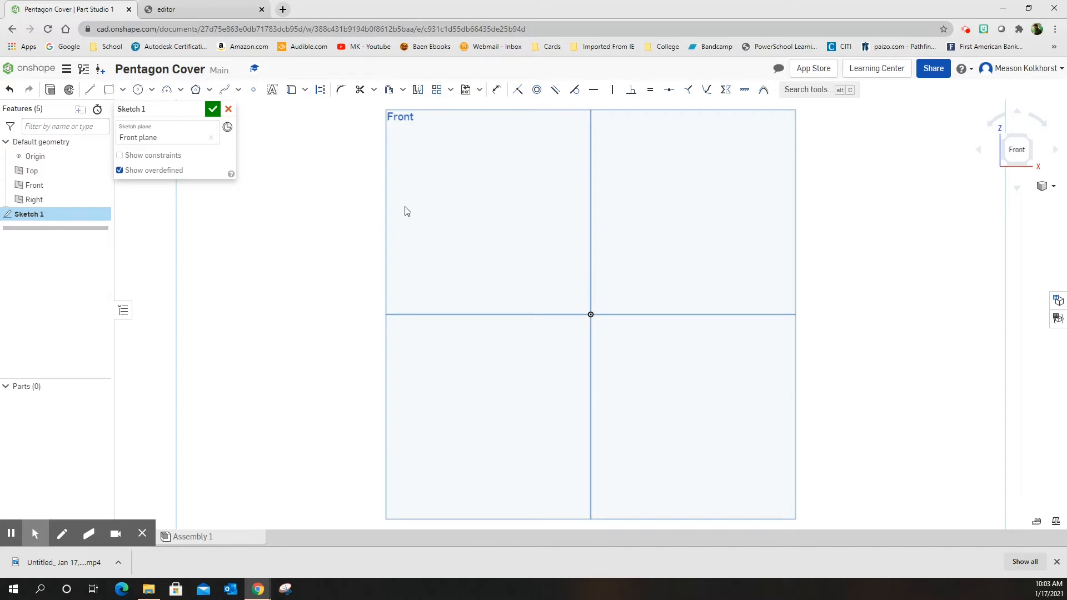
# - Consult the Pentagon Cover drawing and sketch a corner rectangle up from the origin, 2.25 in wide and 1 in high
pyautogui.click(244, 9)
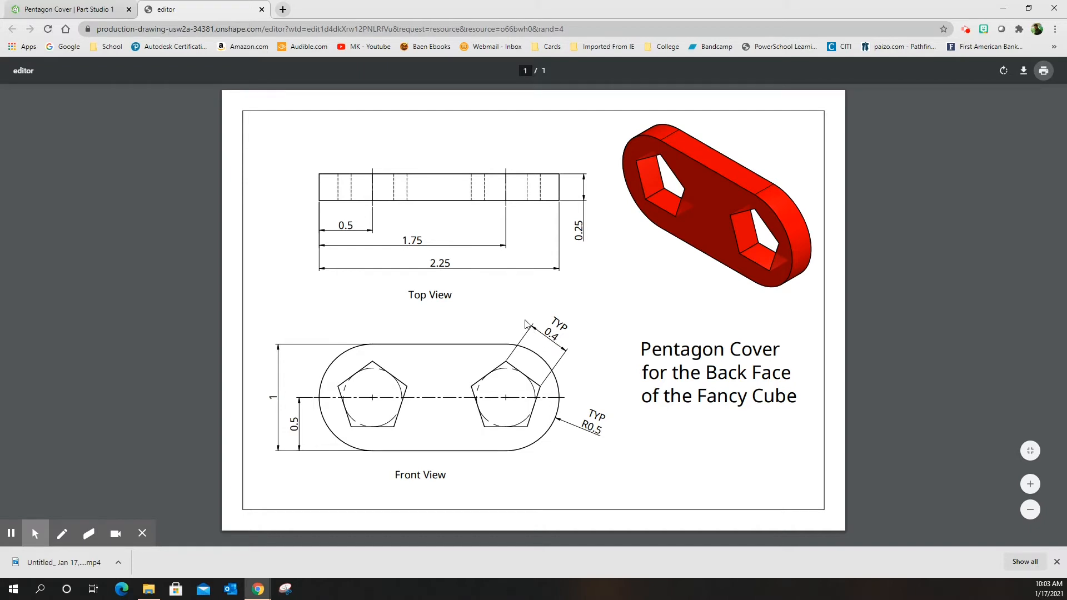
pyautogui.click(82, 10)
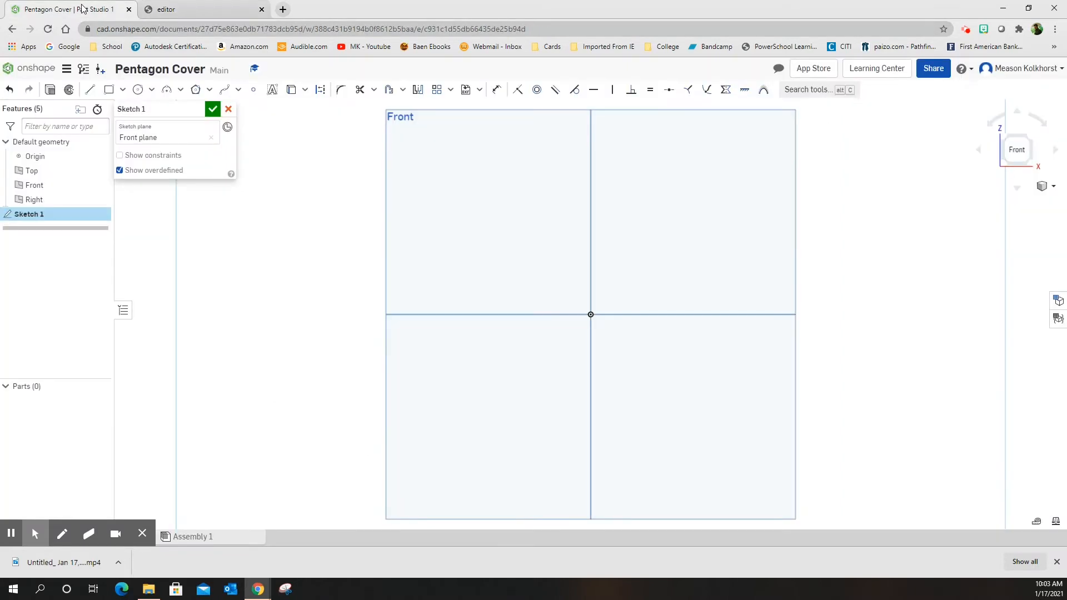
pyautogui.click(109, 90)
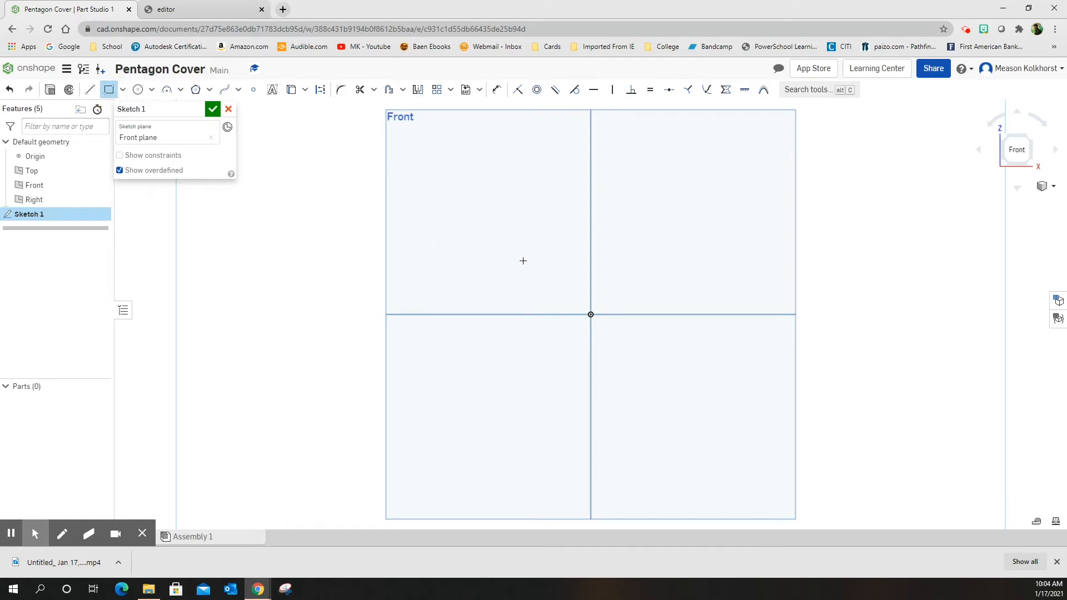
pyautogui.click(590, 314)
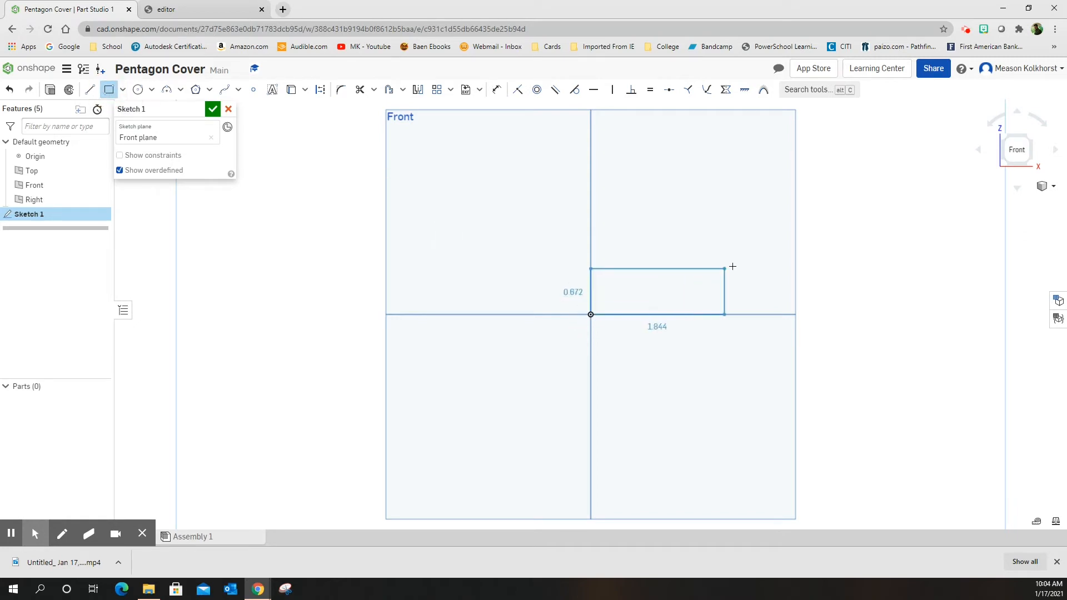
pyautogui.click(759, 243)
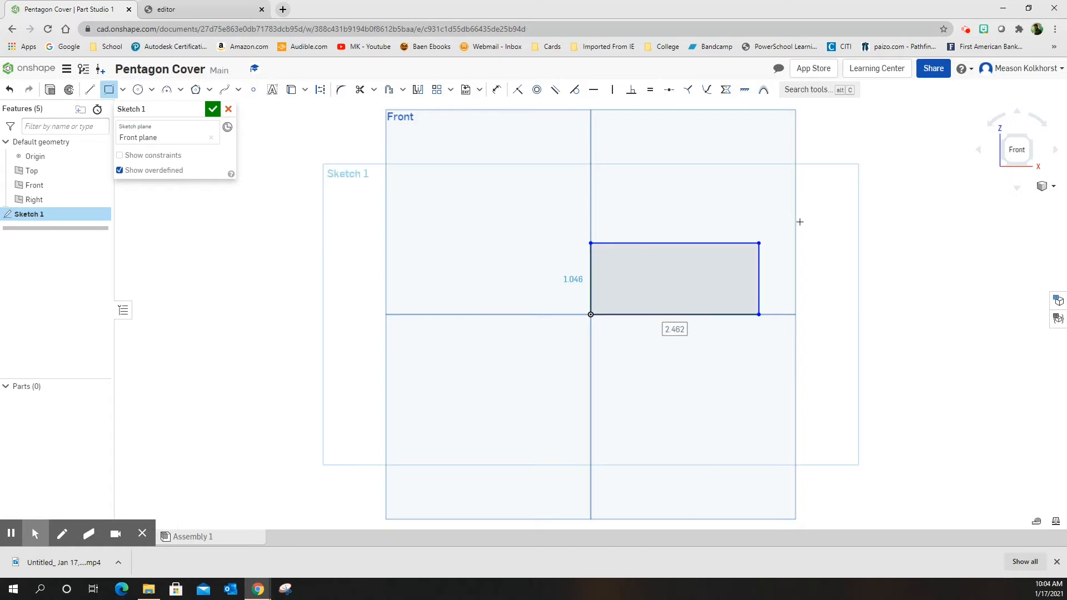
pyautogui.write('2')
pyautogui.press('Return')
pyautogui.write('1')
pyautogui.press('Return')
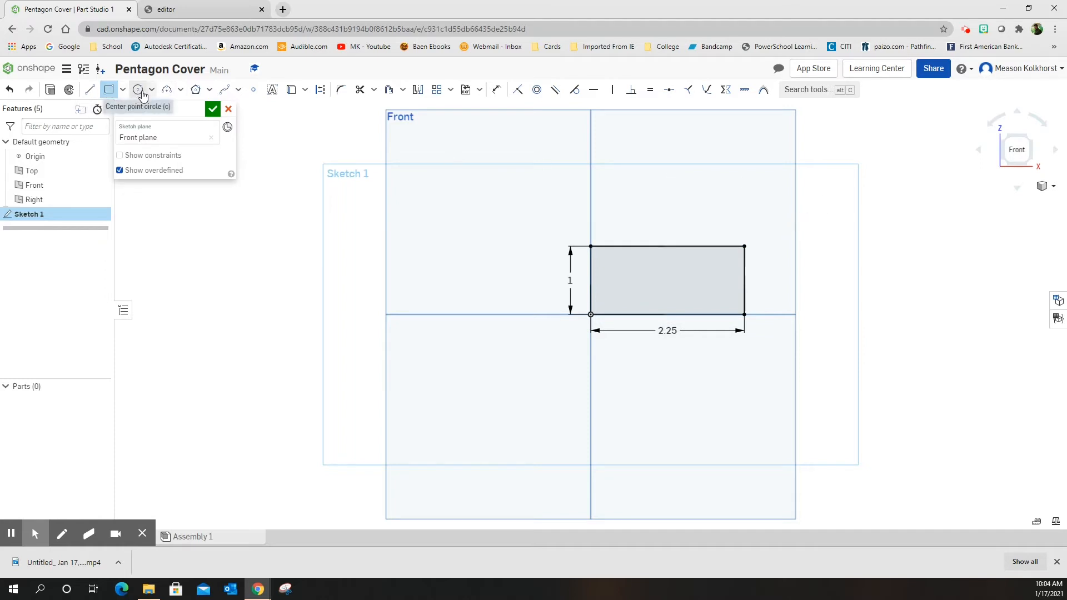
# - Sketch two five-sided polygons inside the rectangle, one near each end, with centres aligned to the midpoints of the short sides
pyautogui.click(192, 92)
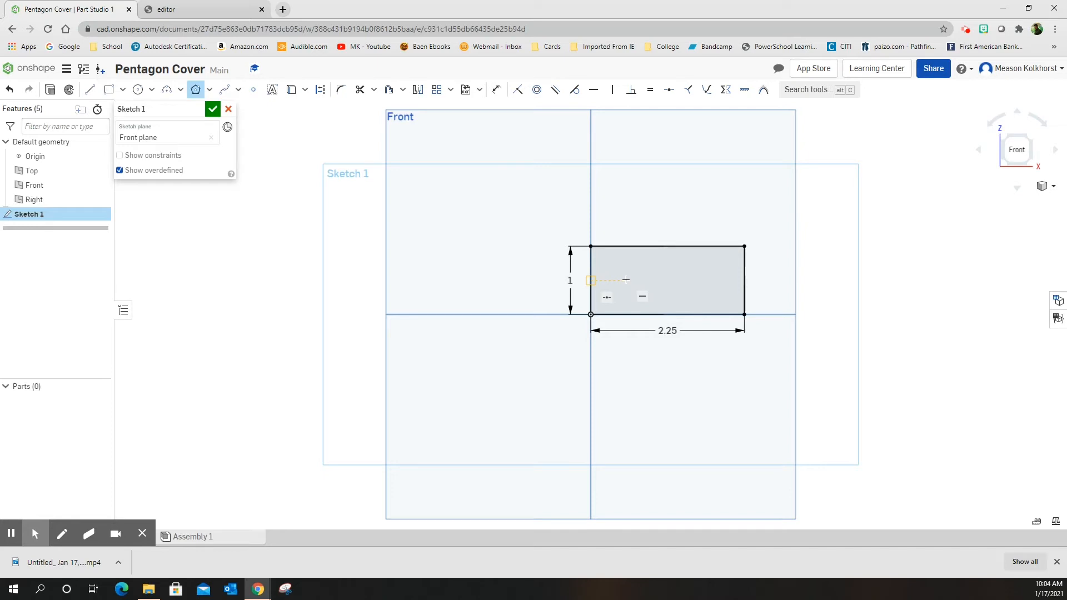
pyautogui.click(625, 280)
pyautogui.click(642, 270)
pyautogui.click(642, 271)
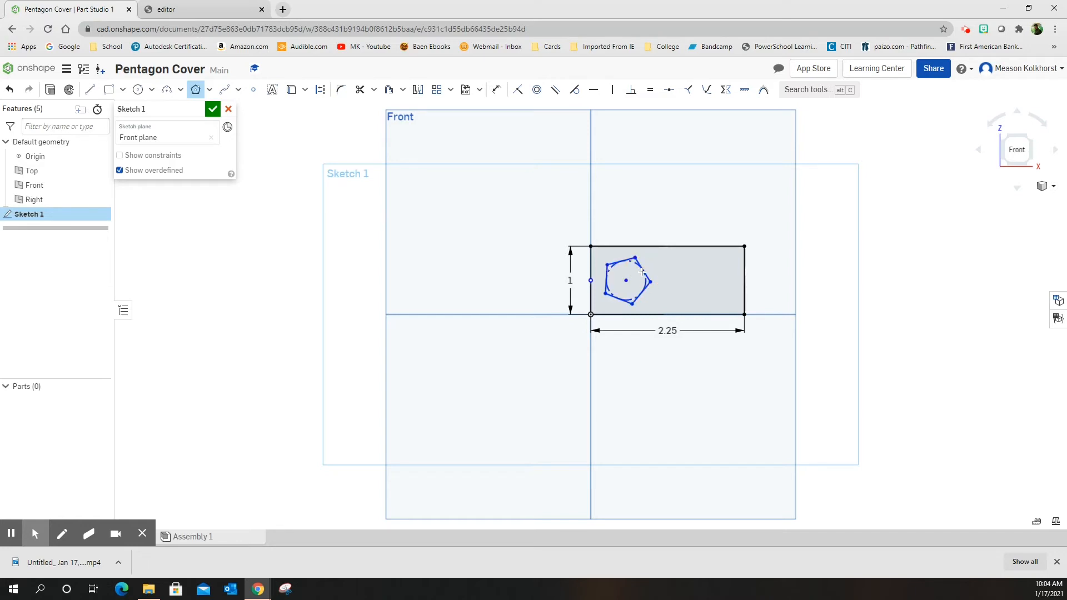
pyautogui.click(711, 281)
pyautogui.click(722, 265)
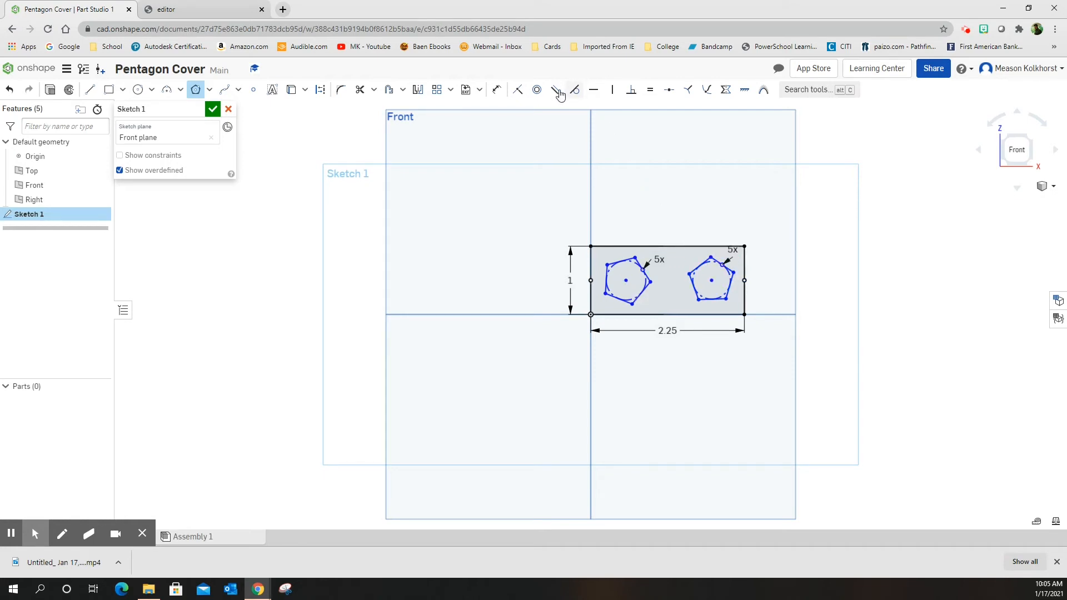
# - Dimension one upper side of each pentagon to 0.4 in
pyautogui.click(496, 90)
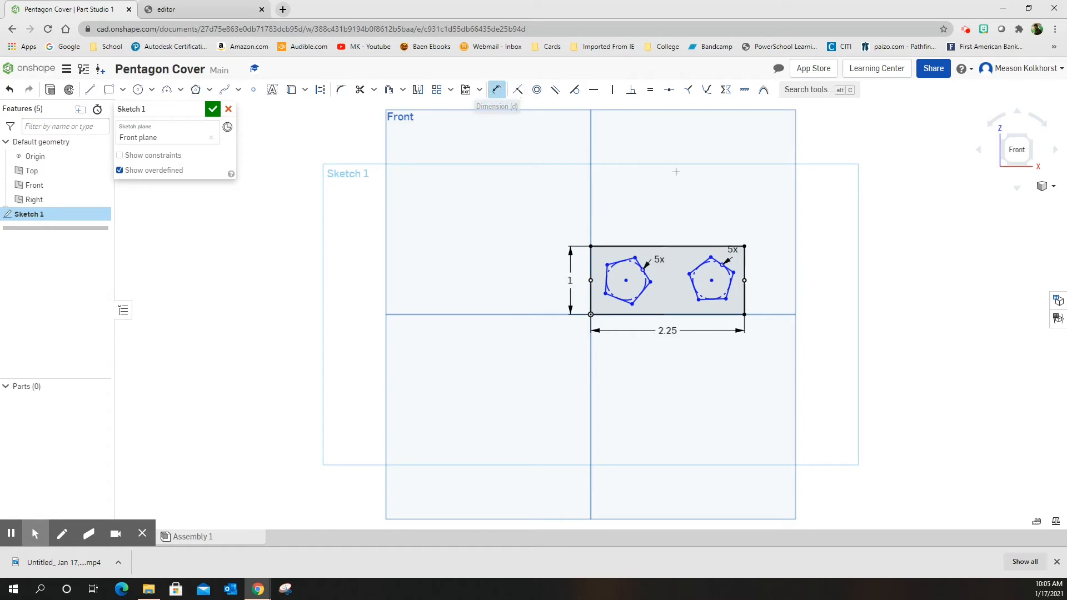
pyautogui.click(628, 258)
pyautogui.click(615, 211)
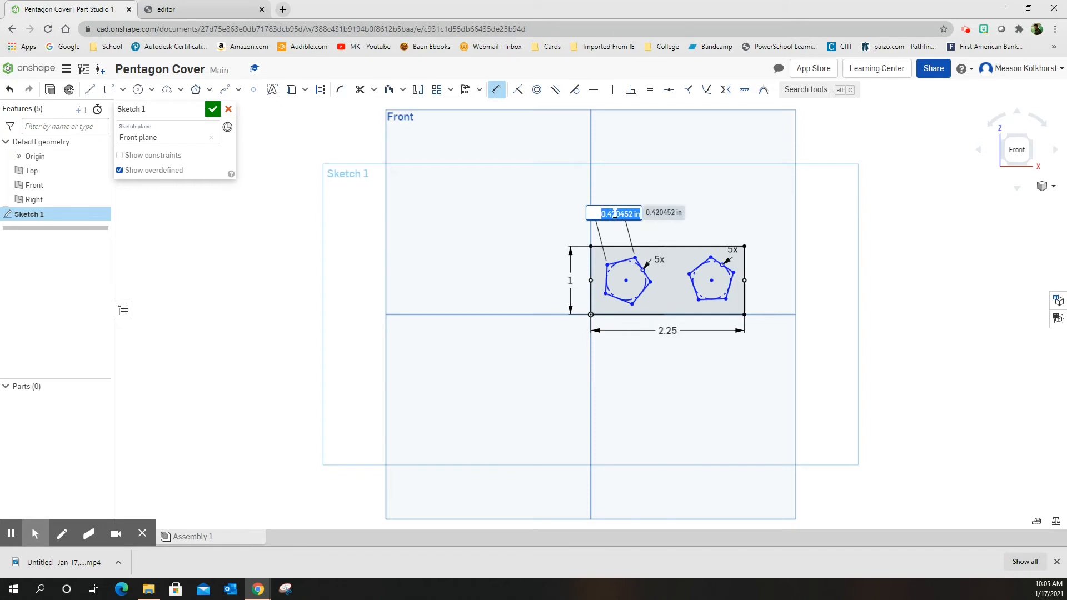
pyautogui.write('0.4')
pyautogui.press('Return')
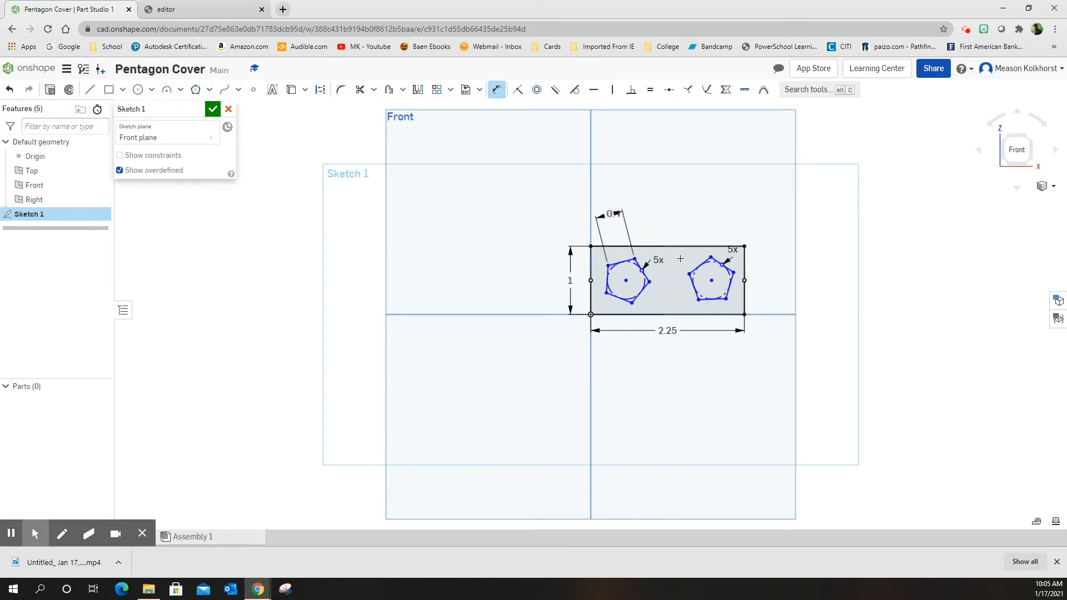
pyautogui.click(700, 264)
pyautogui.click(668, 221)
pyautogui.press('BackSpace')
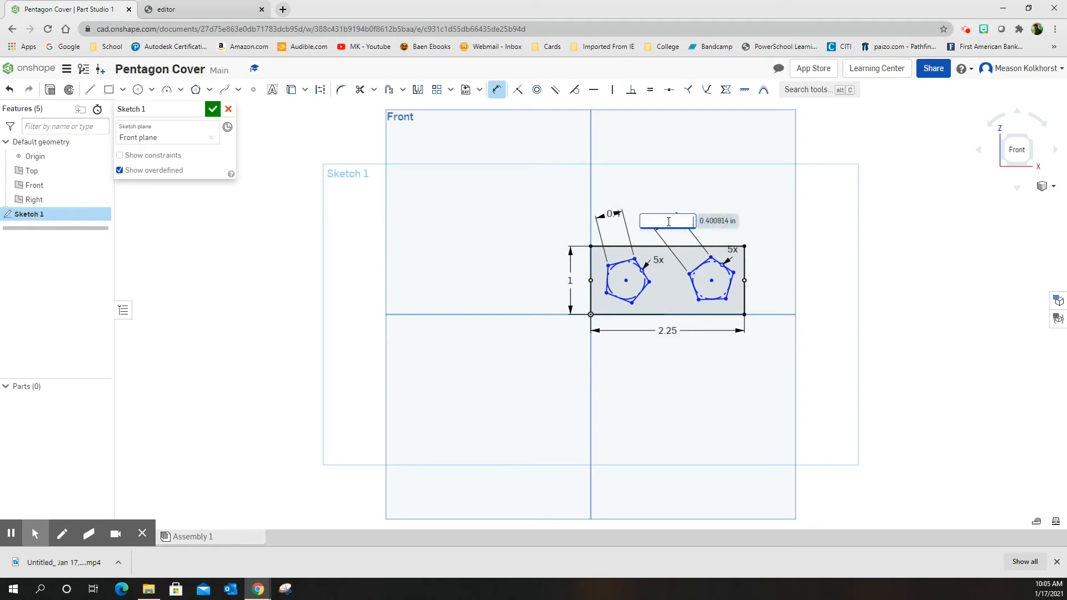
pyautogui.press('Return')
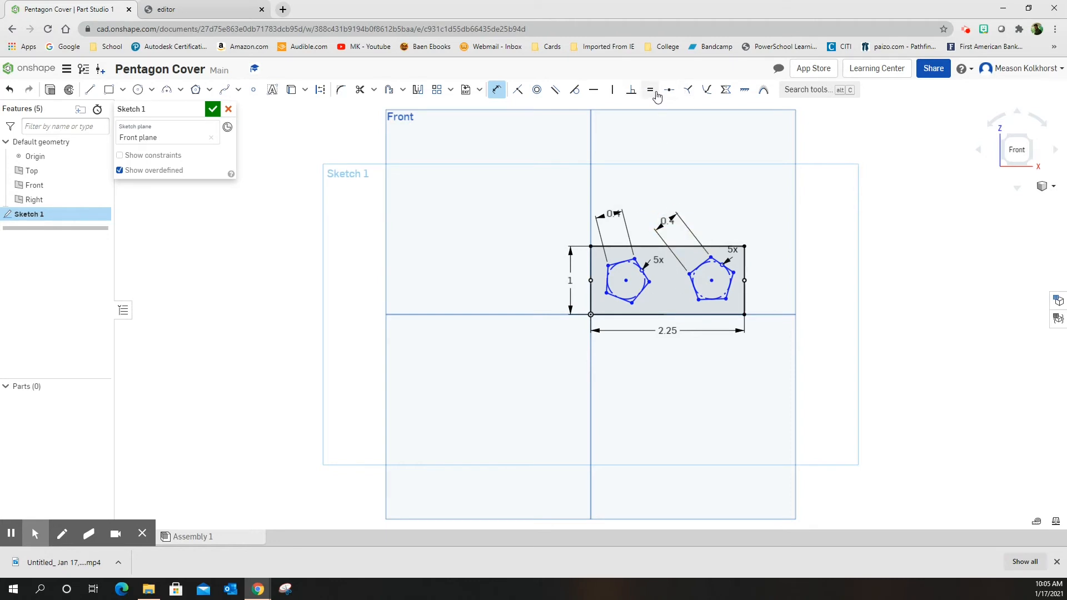
# - Apply a horizontal constraint to the bottom side of both pentagons
pyautogui.click(595, 91)
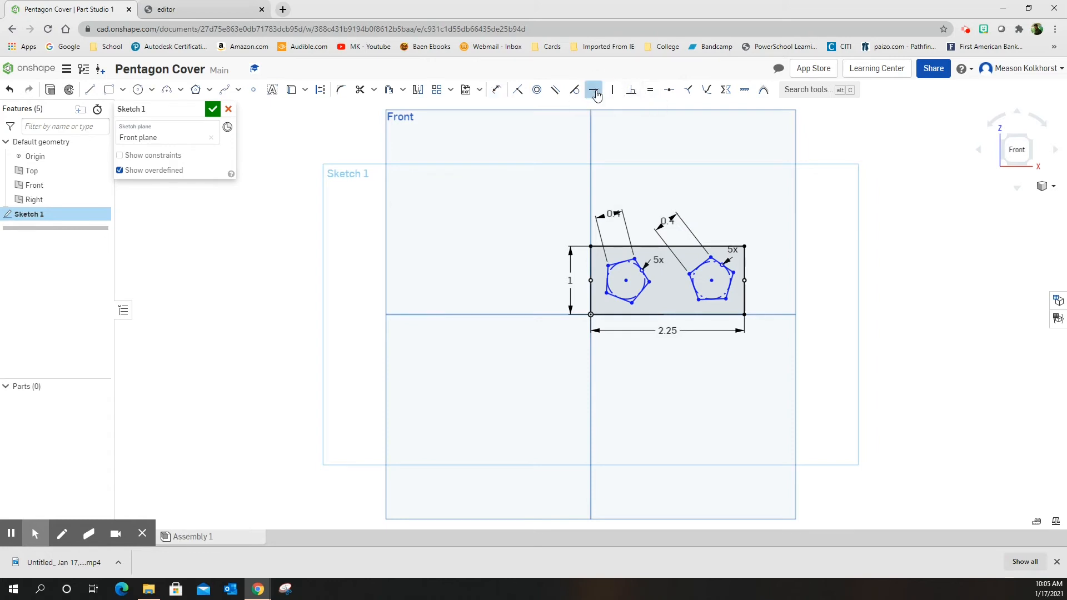
pyautogui.click(624, 295)
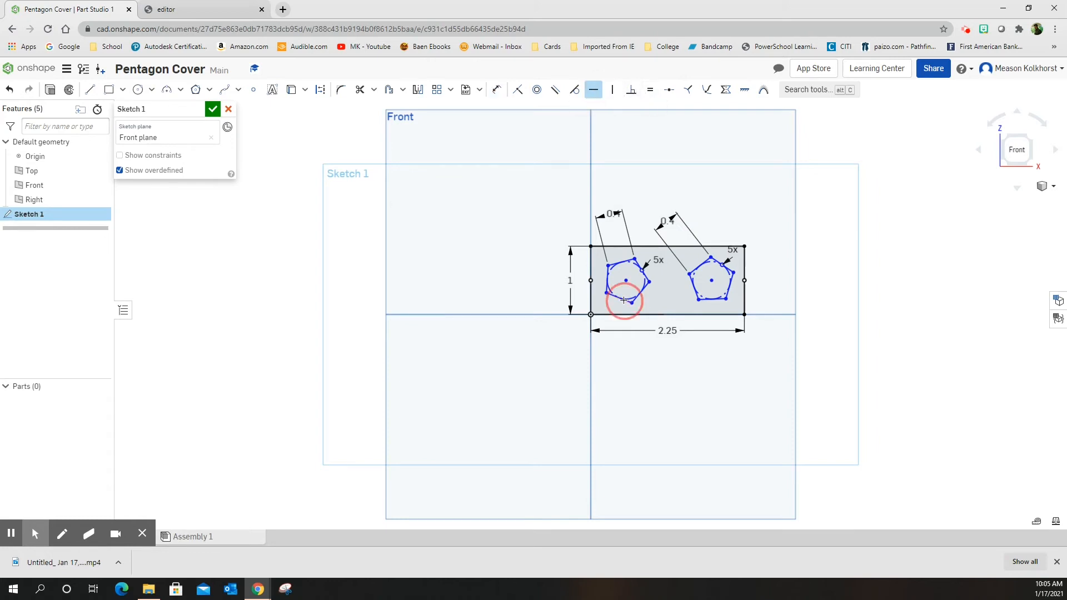
pyautogui.click(715, 300)
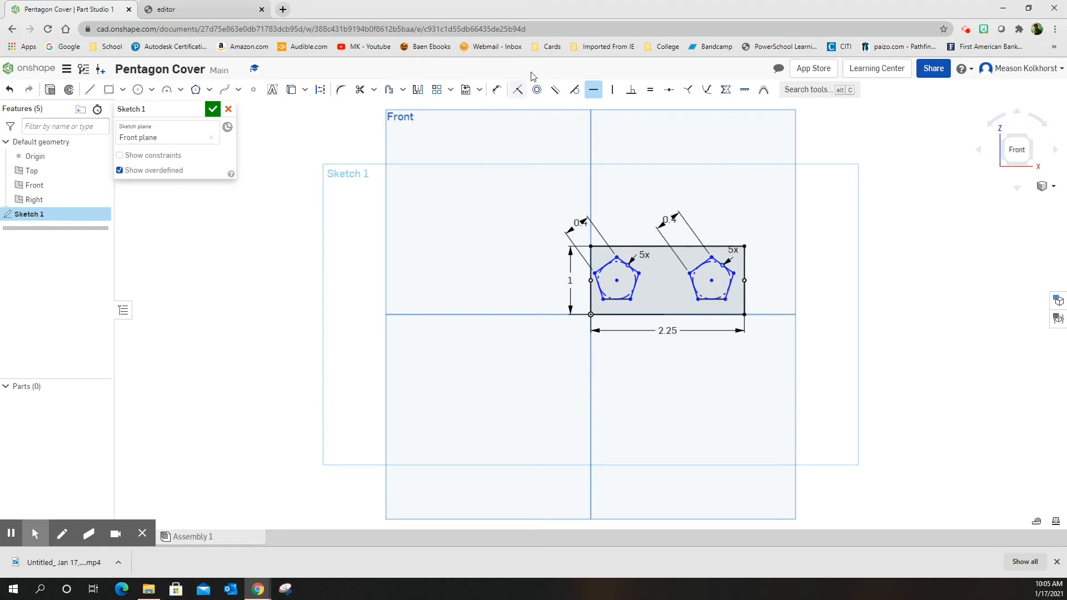
# - Dimension the left pentagon's centre 0.5 in from the rectangle's left edge
pyautogui.click(496, 90)
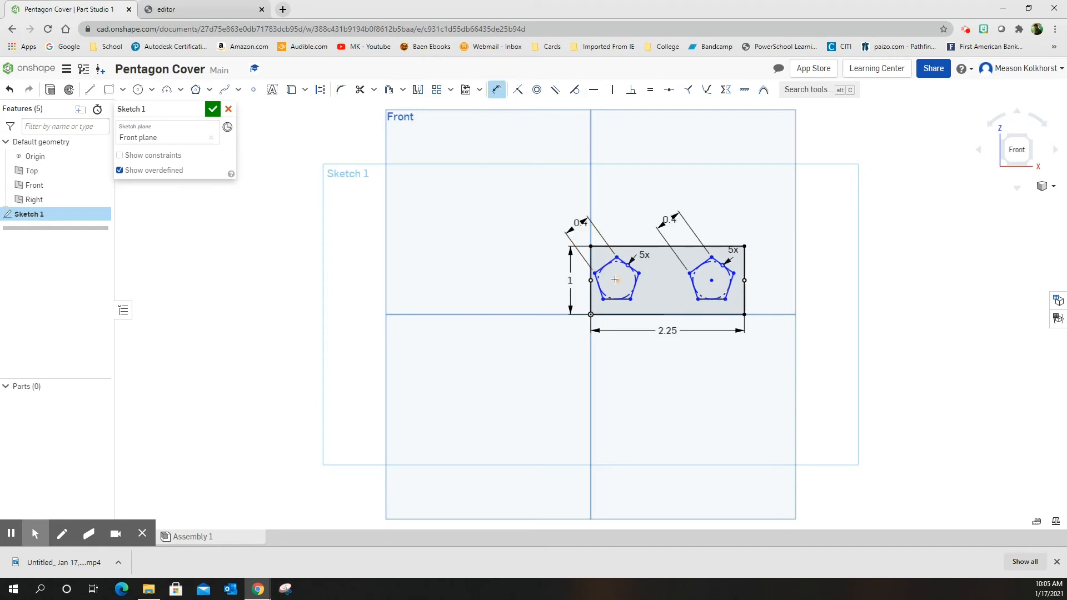
pyautogui.click(589, 297)
pyautogui.click(616, 257)
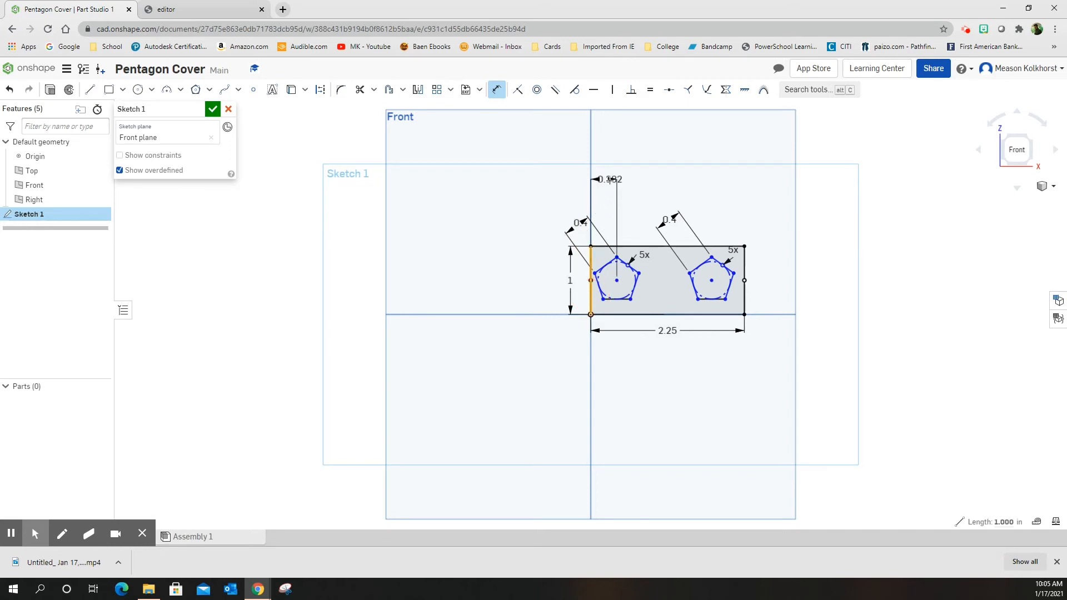
pyautogui.click(611, 180)
pyautogui.press('BackSpace')
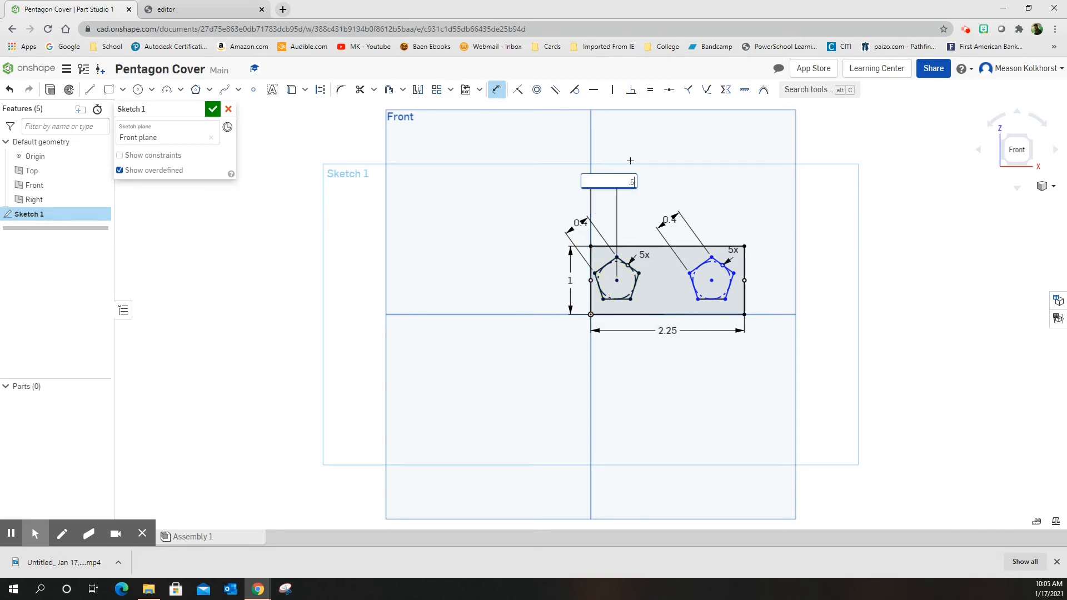
pyautogui.write('.5')
pyautogui.press('Return')
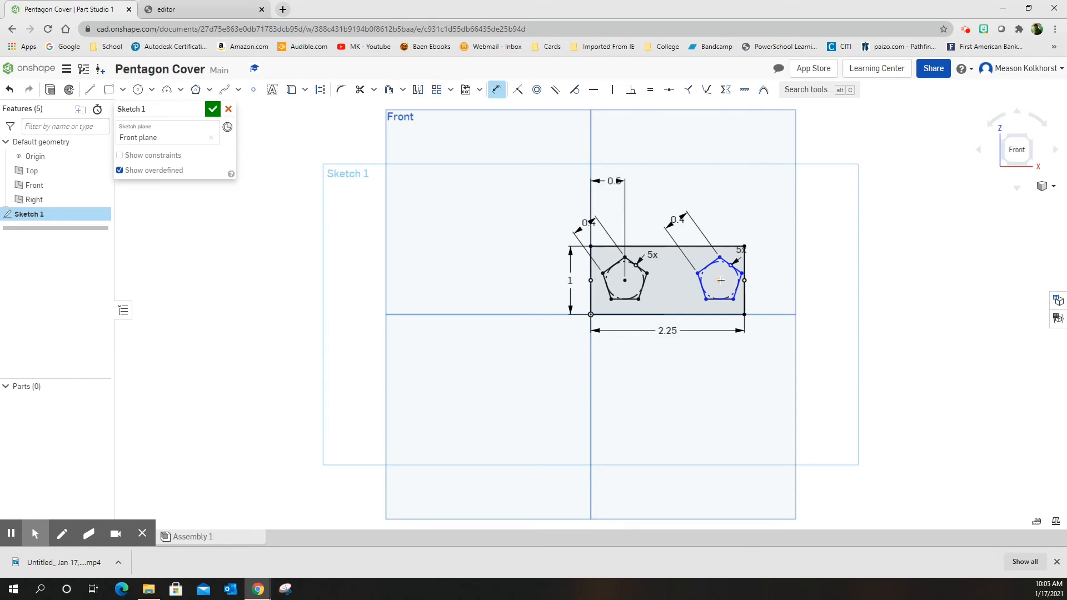
# - Dimension the right pentagon's centre 0.5 in from the rectangle's right edge
pyautogui.click(720, 282)
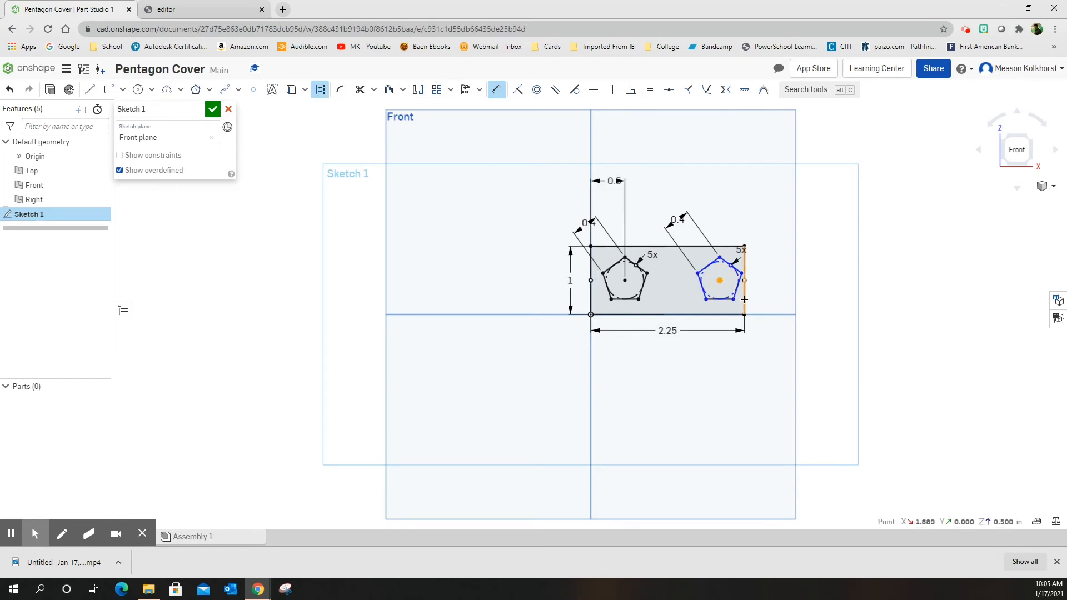
pyautogui.click(744, 299)
pyautogui.click(734, 189)
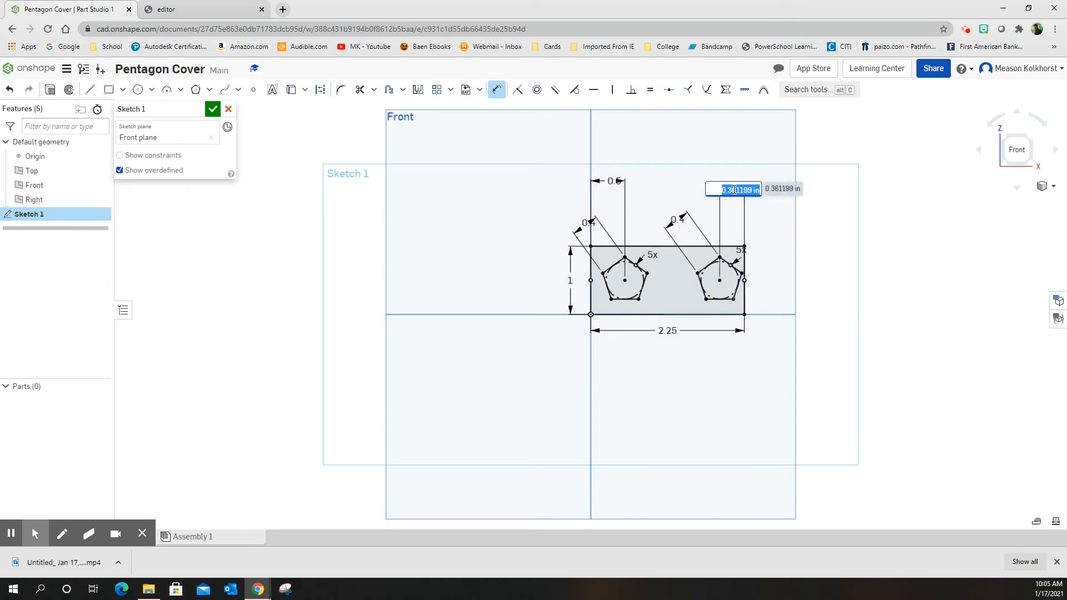
pyautogui.write('.5')
pyautogui.press('Return')
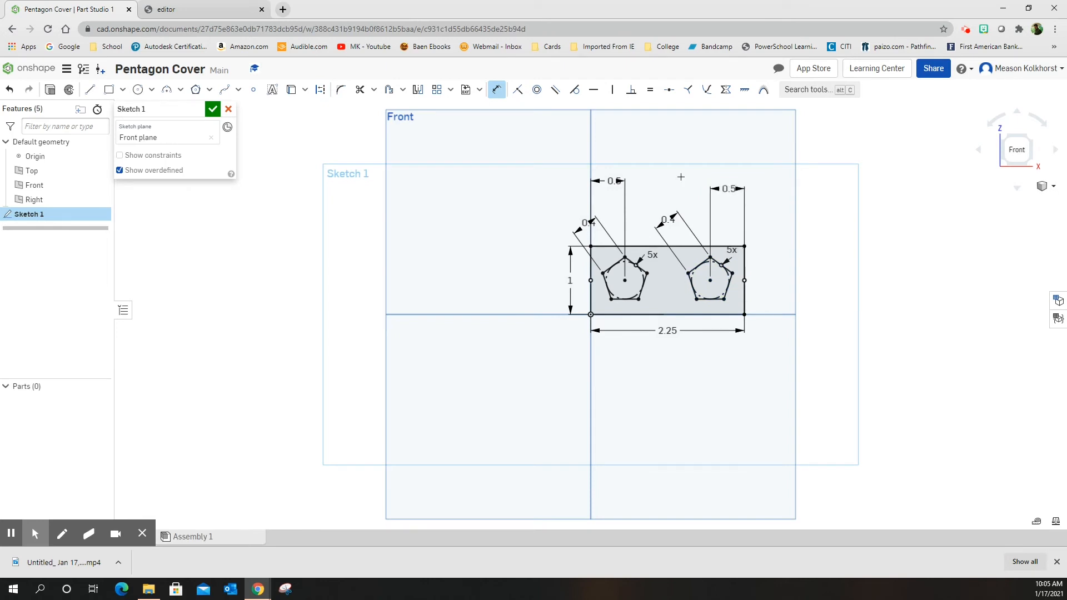
# - Fillet the rectangle's upper-left corner with a 0.5 in radius
pyautogui.click(342, 90)
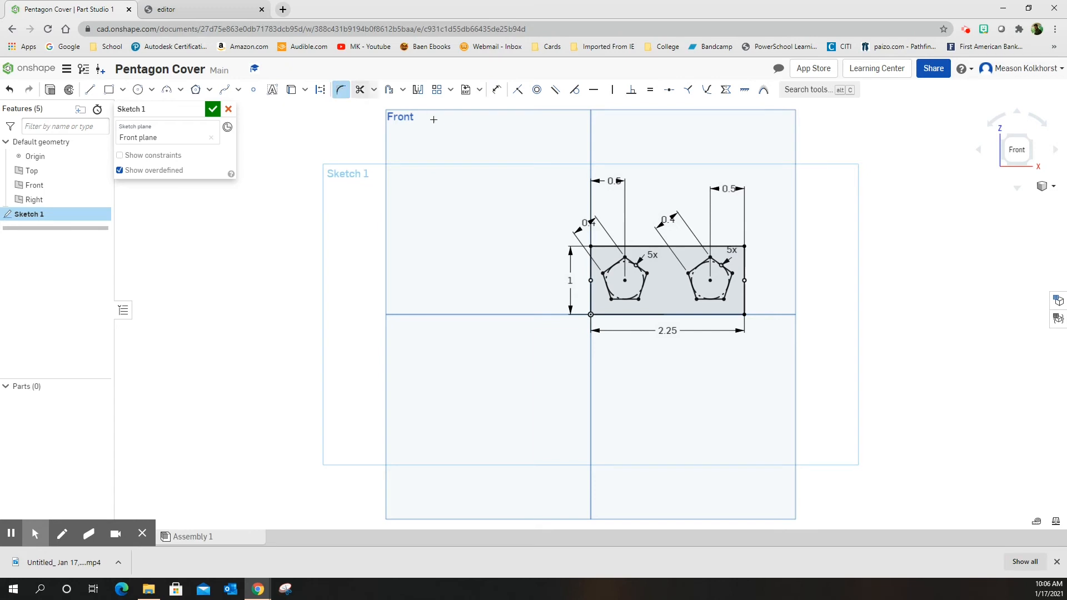
pyautogui.click(609, 246)
pyautogui.click(591, 268)
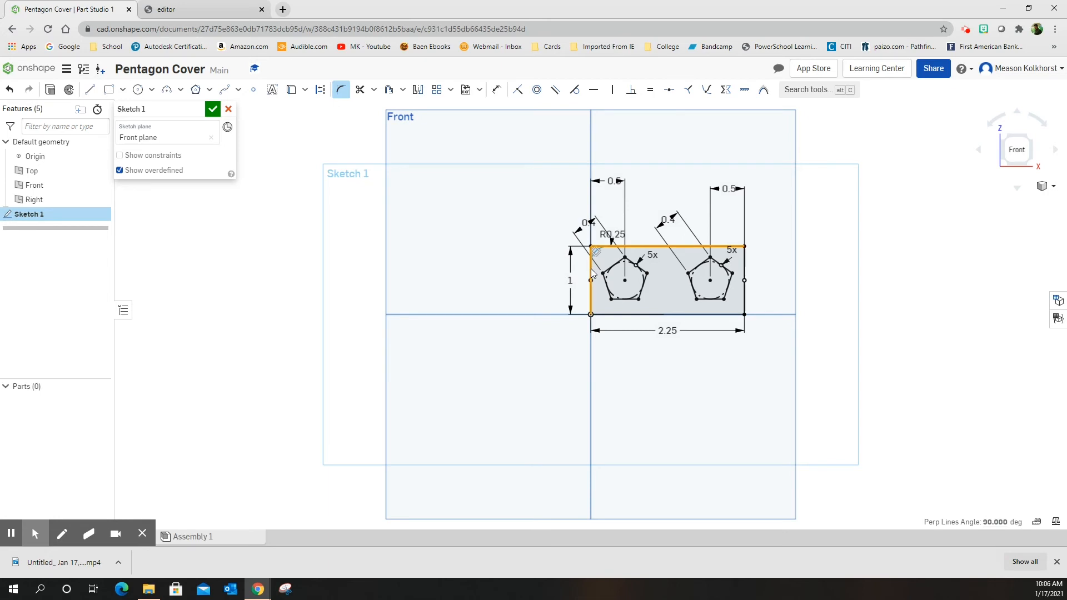
pyautogui.click(611, 237)
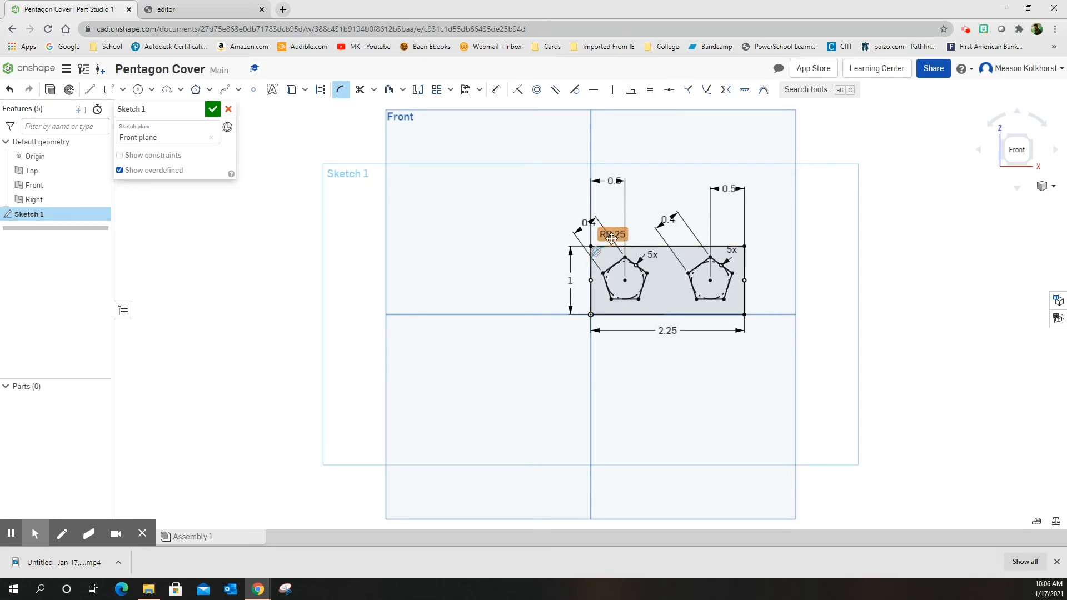
pyautogui.doubleClick(611, 236)
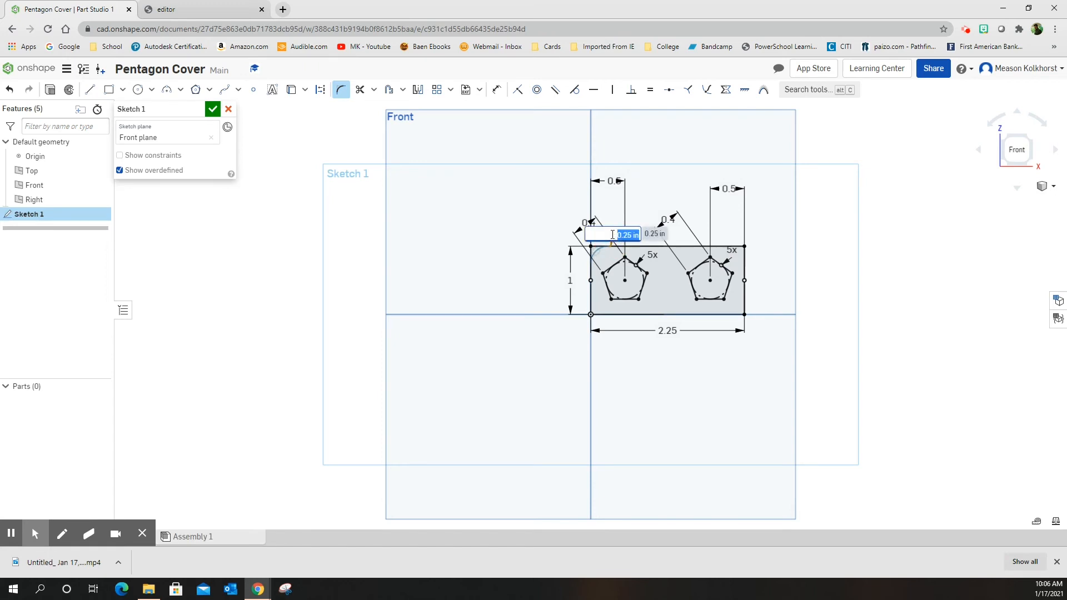
pyautogui.press('BackSpace')
pyautogui.write('.5')
pyautogui.press('Return')
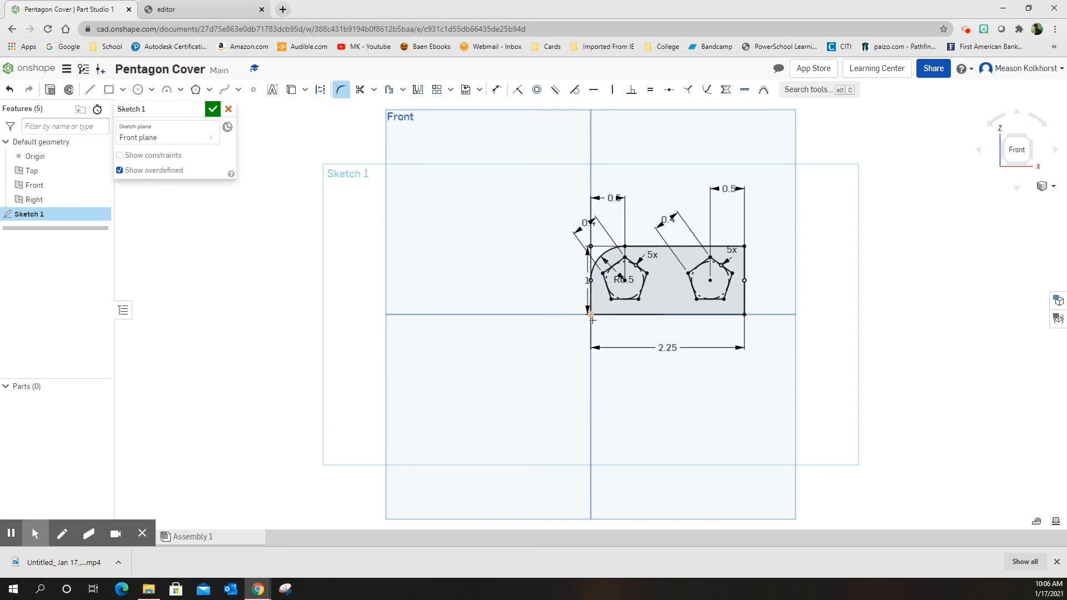
# - Fillet the rectangle's lower-left corner with the same 0.5 in radius
pyautogui.click(609, 315)
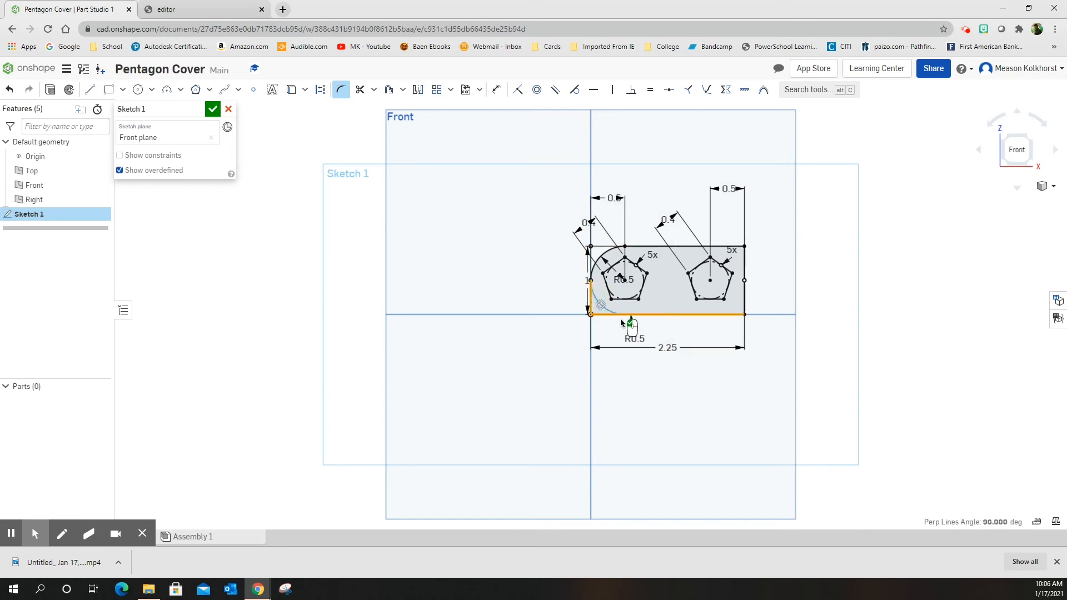
pyautogui.click(722, 314)
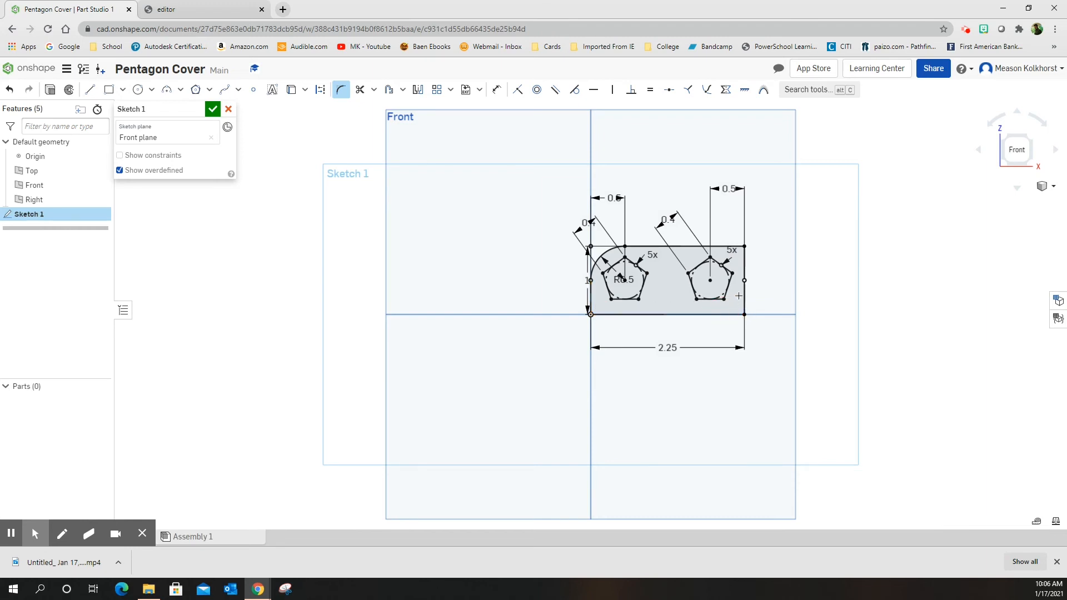
pyautogui.click(589, 285)
pyautogui.click(626, 315)
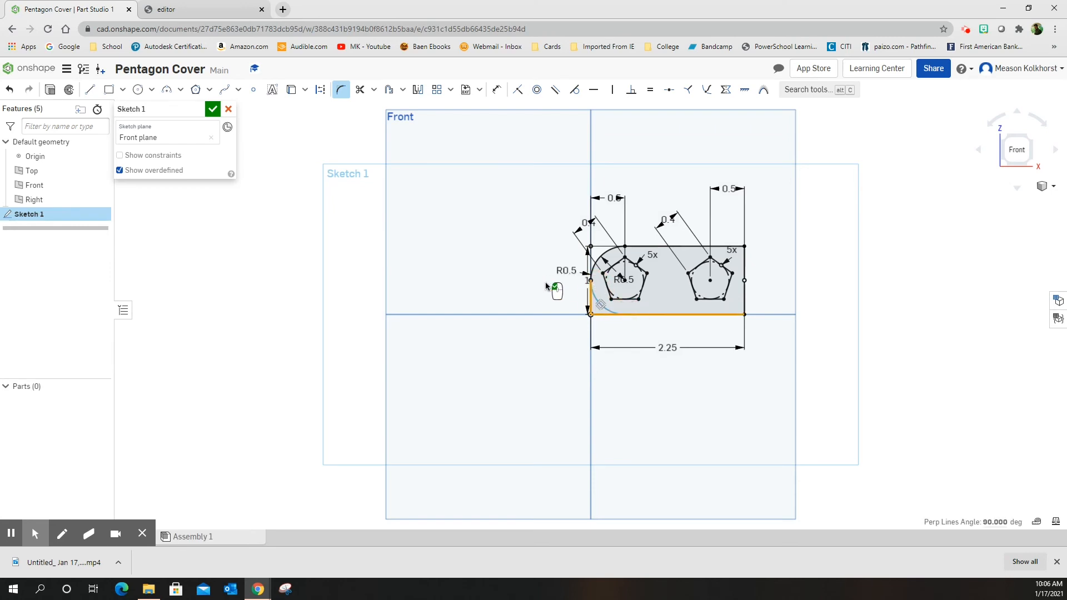
pyautogui.click(515, 271)
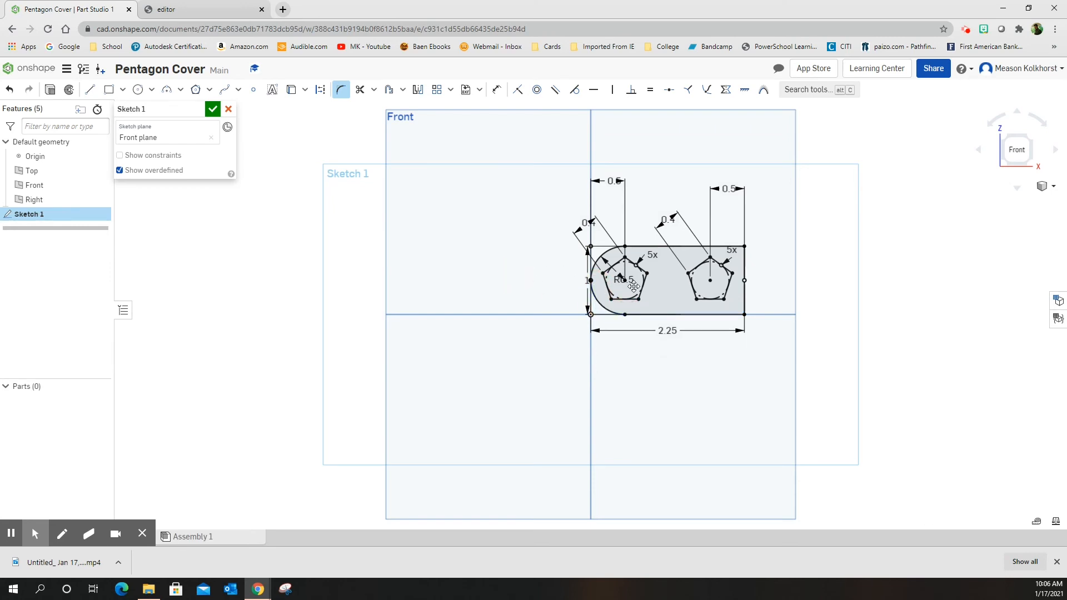
# - Fillet the rectangle's lower-right and upper-right corners with a 0.5 in radius and finish the sketch
pyautogui.click(713, 314)
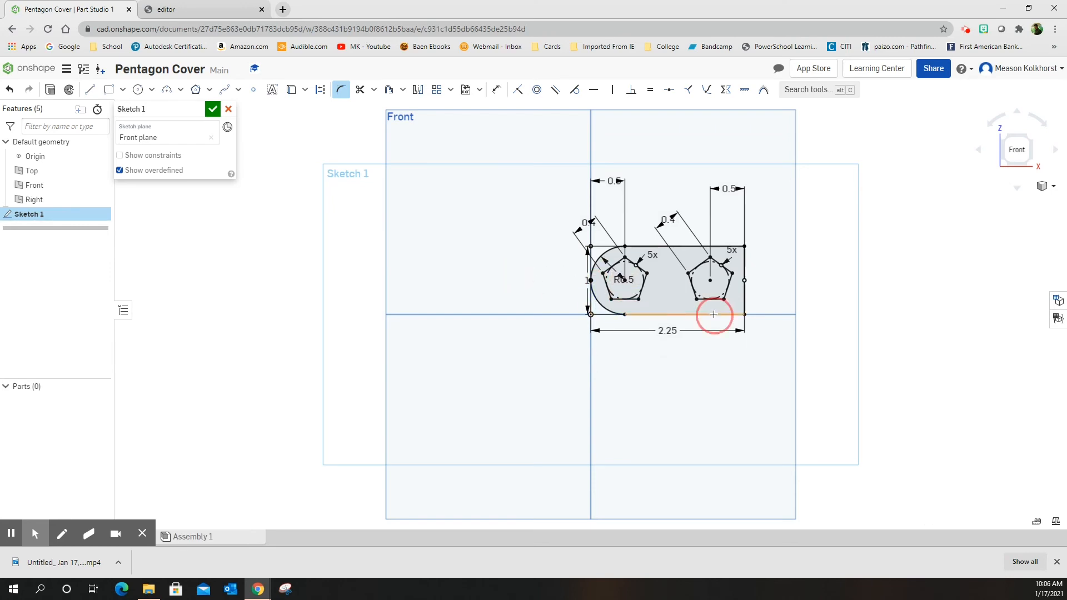
pyautogui.click(743, 294)
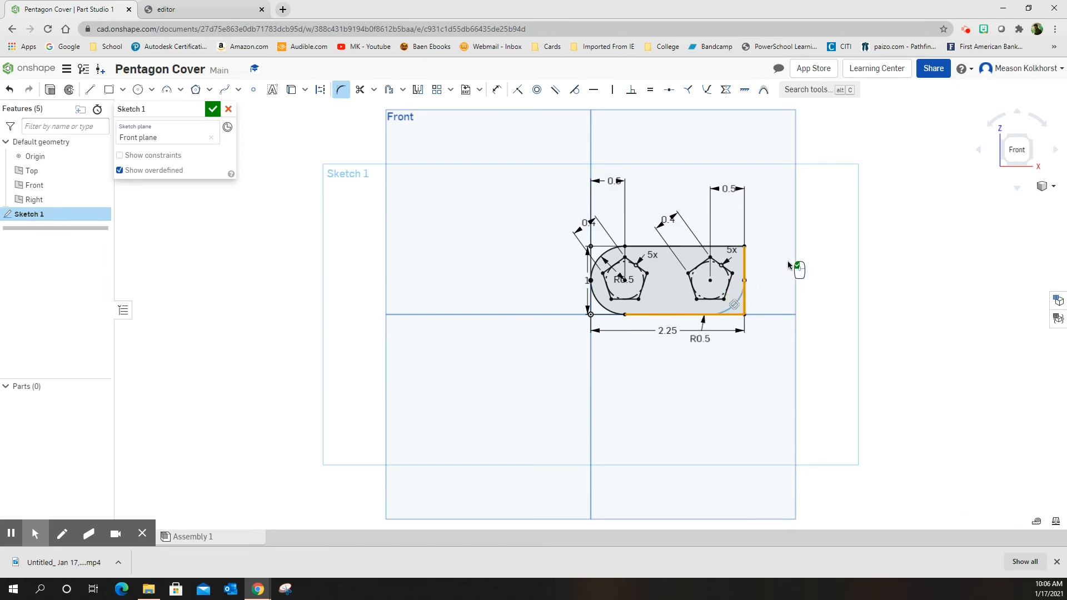
pyautogui.click(816, 249)
pyautogui.click(744, 268)
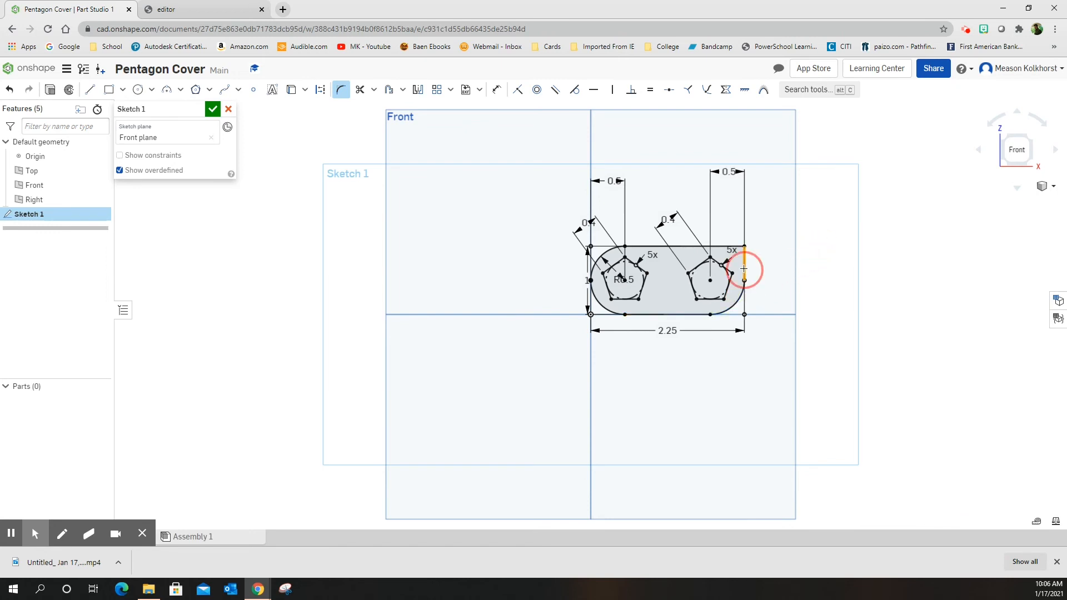
pyautogui.click(716, 246)
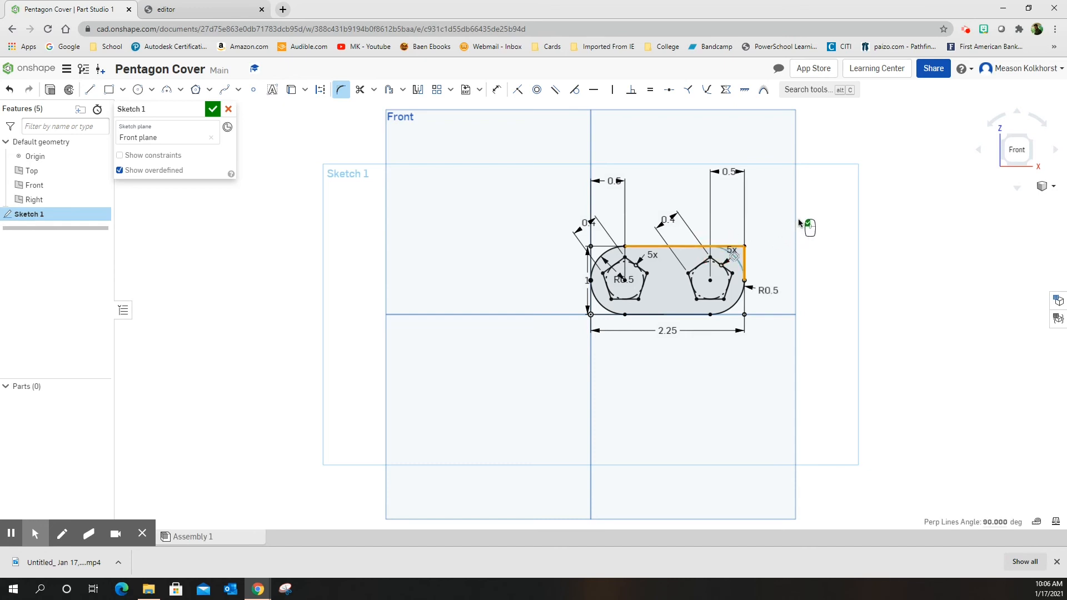
pyautogui.click(821, 210)
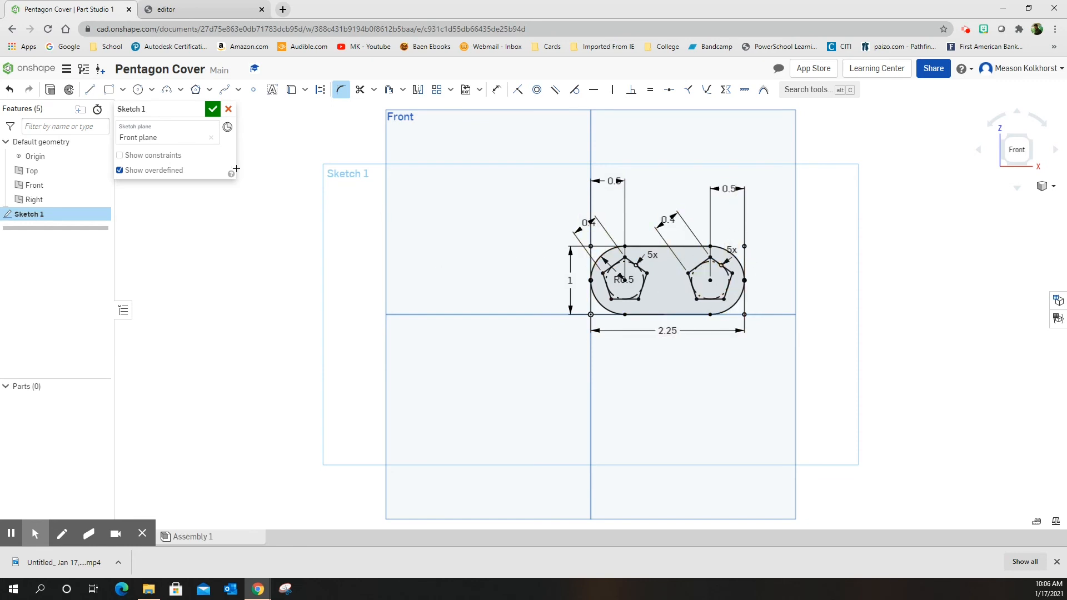
pyautogui.click(212, 109)
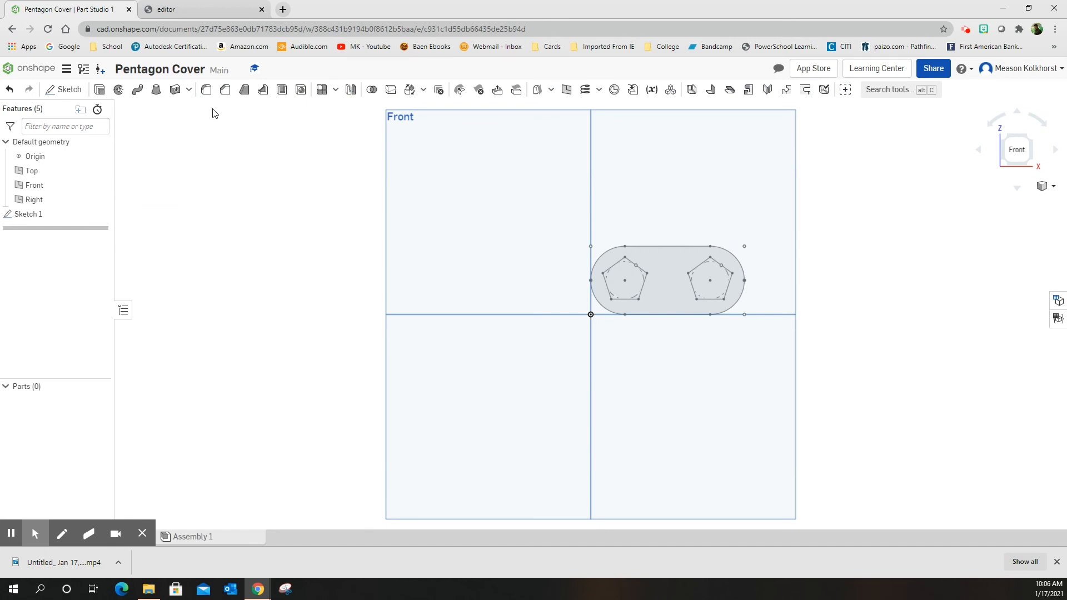
# - Extrude the rounded plate region around the two pentagons as a new solid with a blind depth of 0.25 in
pyautogui.click(118, 89)
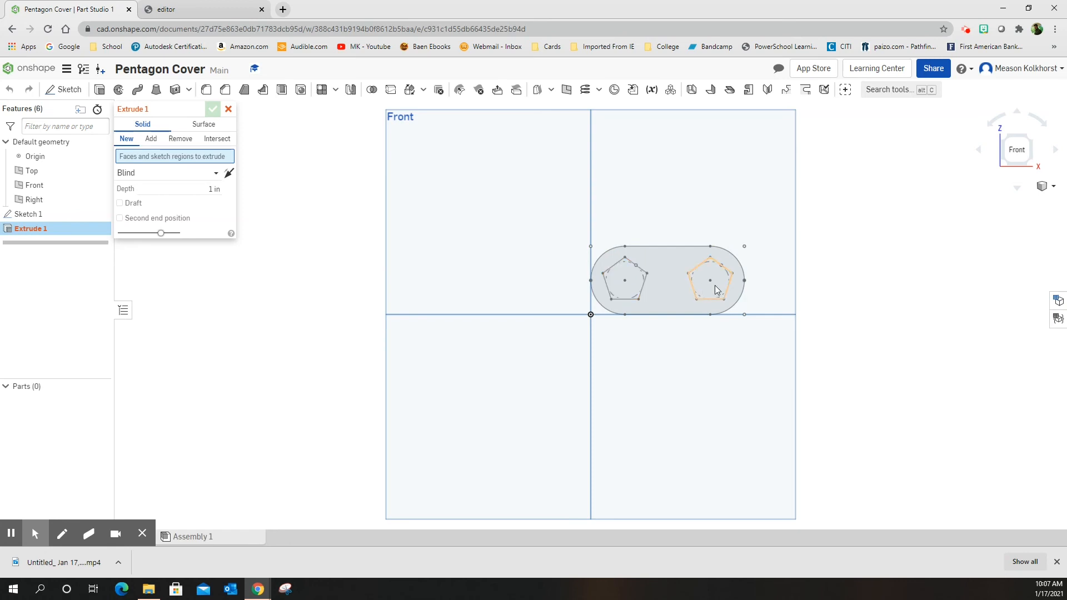
pyautogui.click(664, 276)
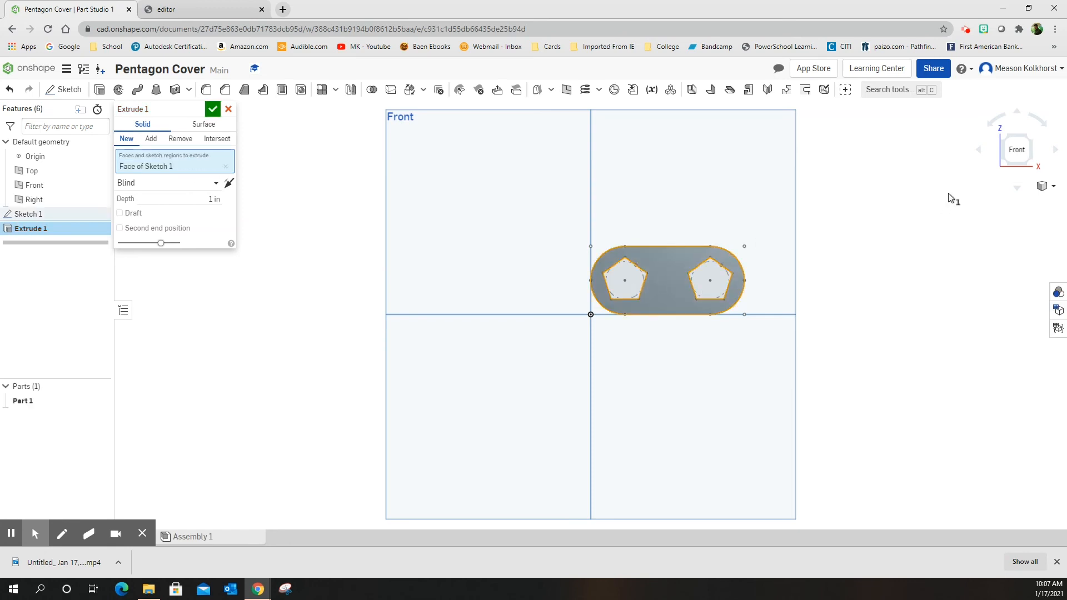
pyautogui.click(1042, 187)
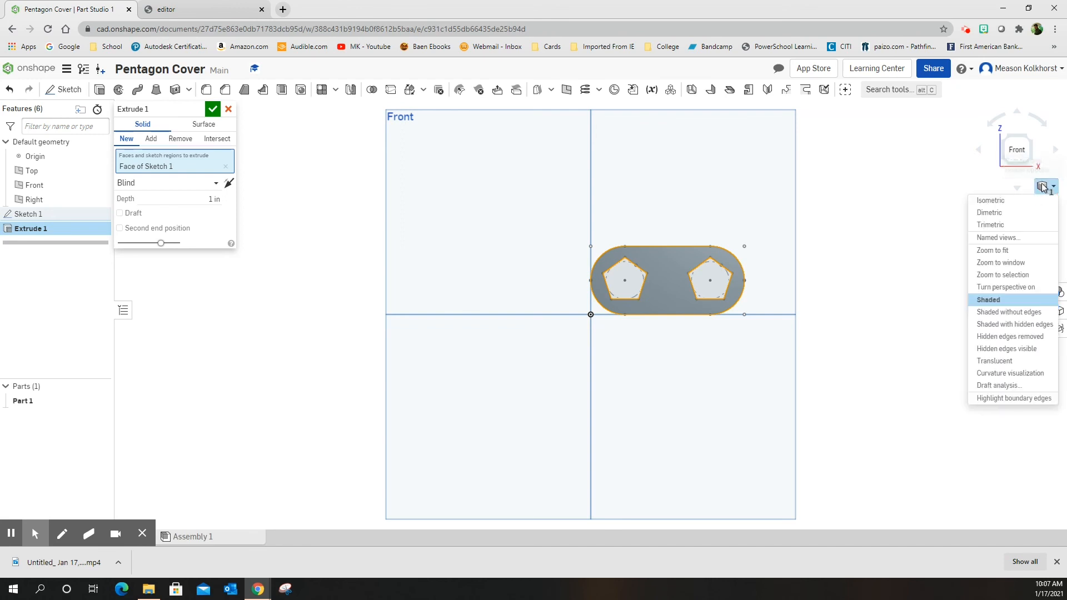
pyautogui.click(995, 200)
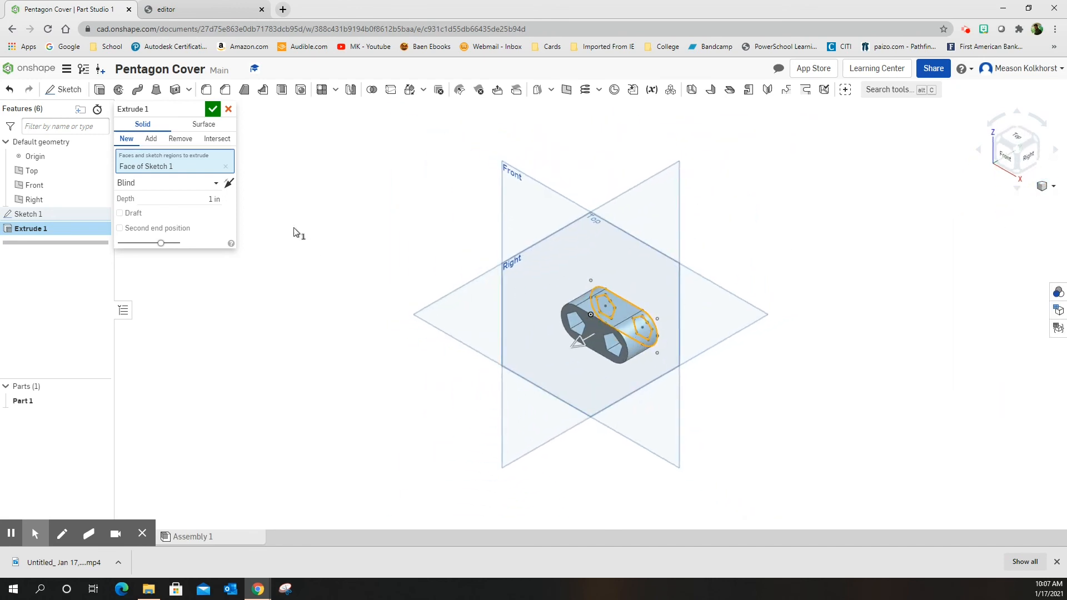
pyautogui.click(213, 201)
pyautogui.write('25')
pyautogui.press('Return')
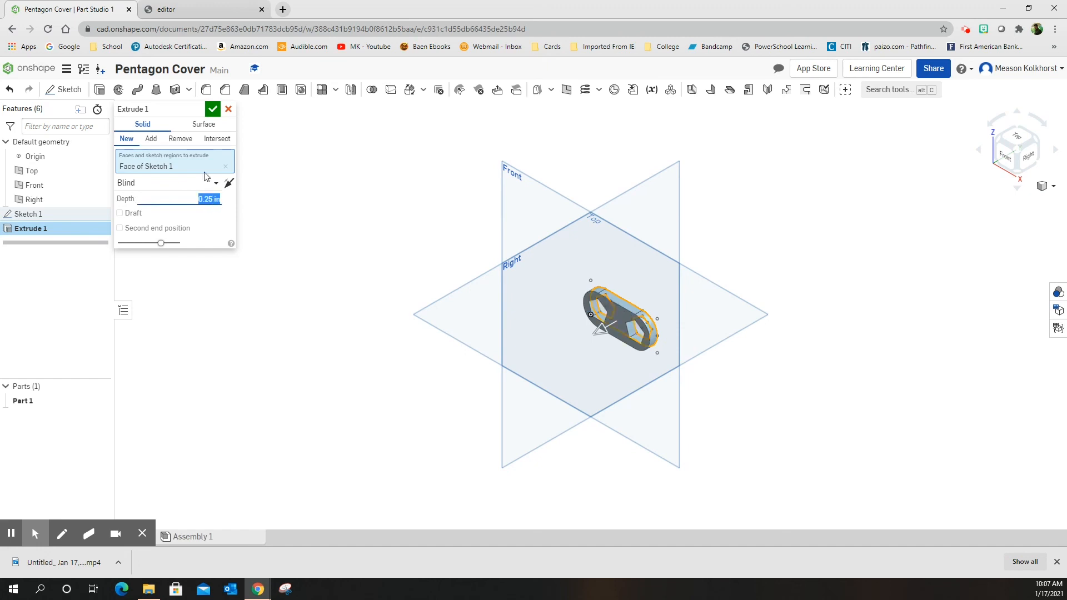
pyautogui.click(212, 109)
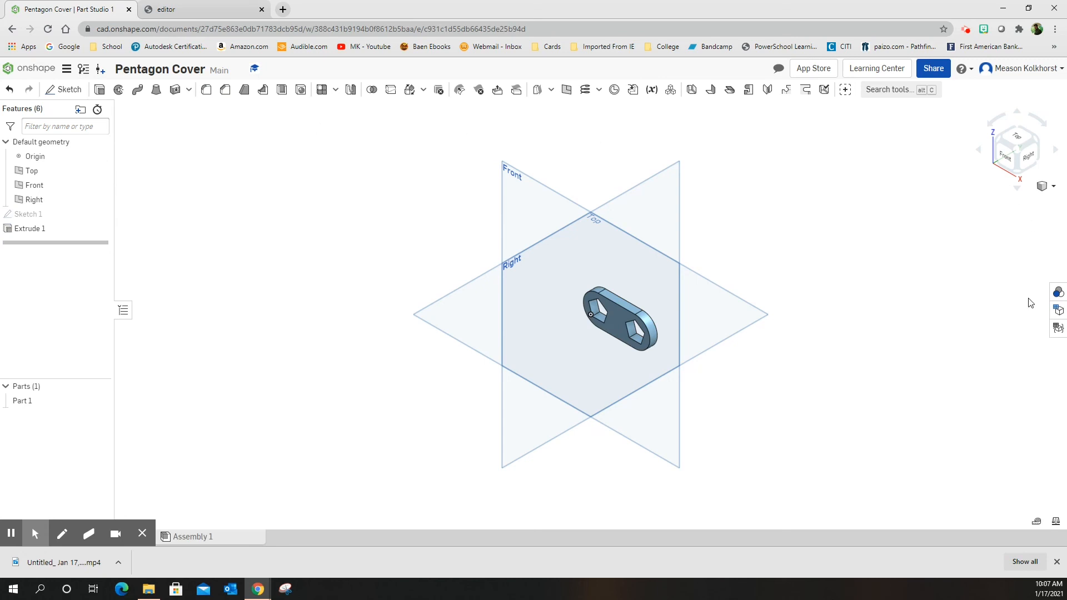
# - Change the plate part's appearance to the light teal colour 89DAD3
pyautogui.click(1058, 292)
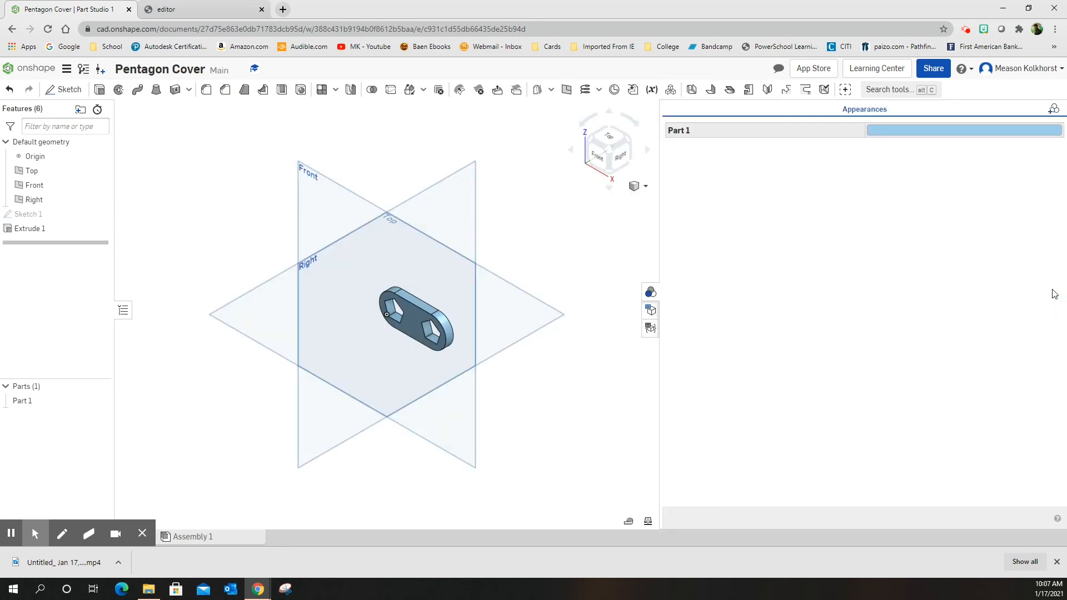
pyautogui.rightClick(891, 130)
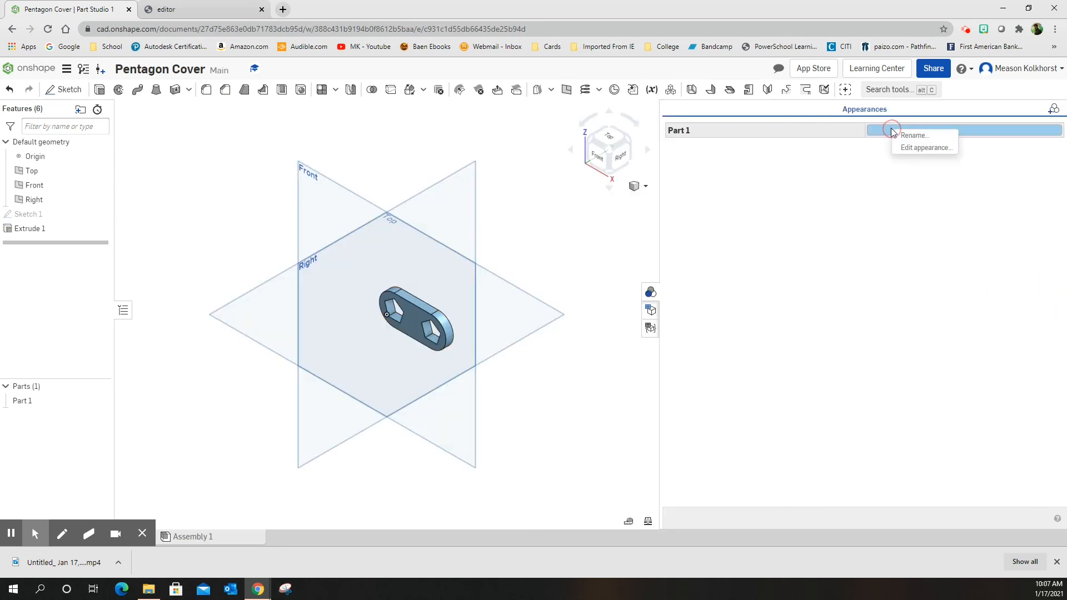
pyautogui.click(922, 146)
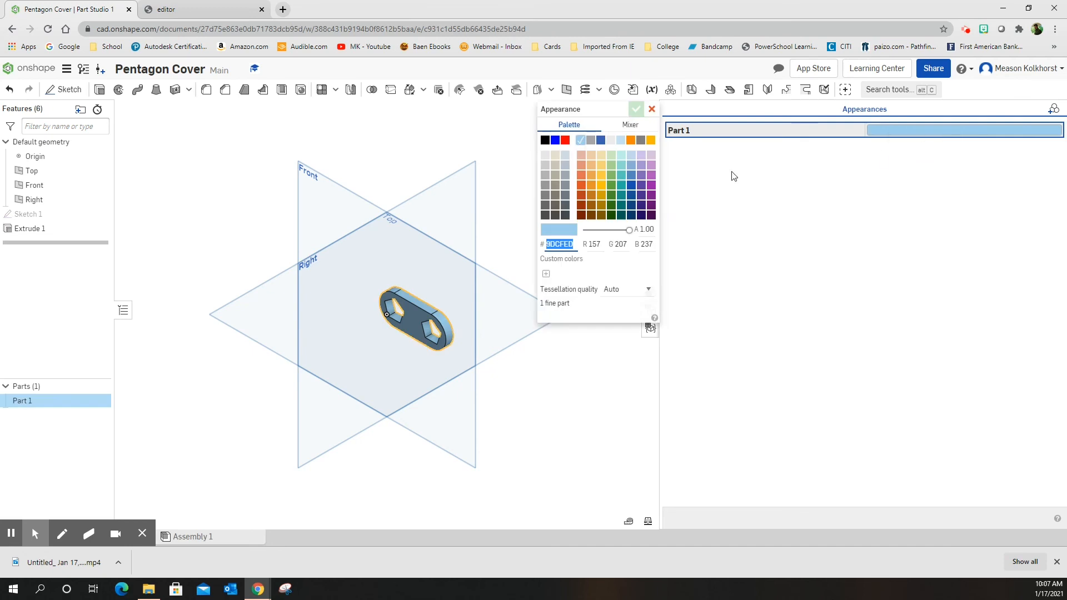
pyautogui.click(622, 166)
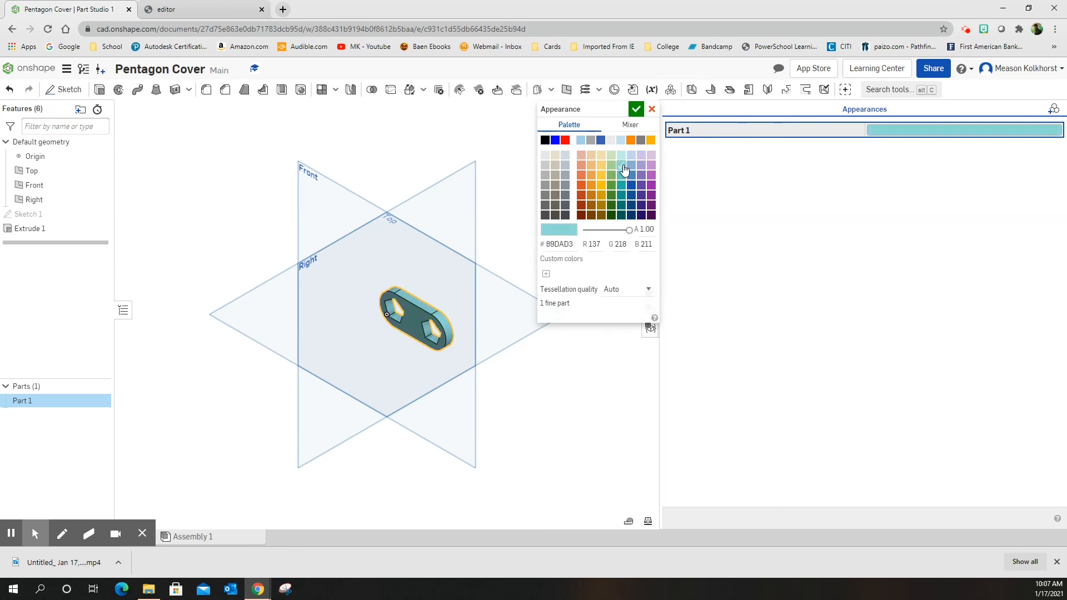
pyautogui.click(636, 109)
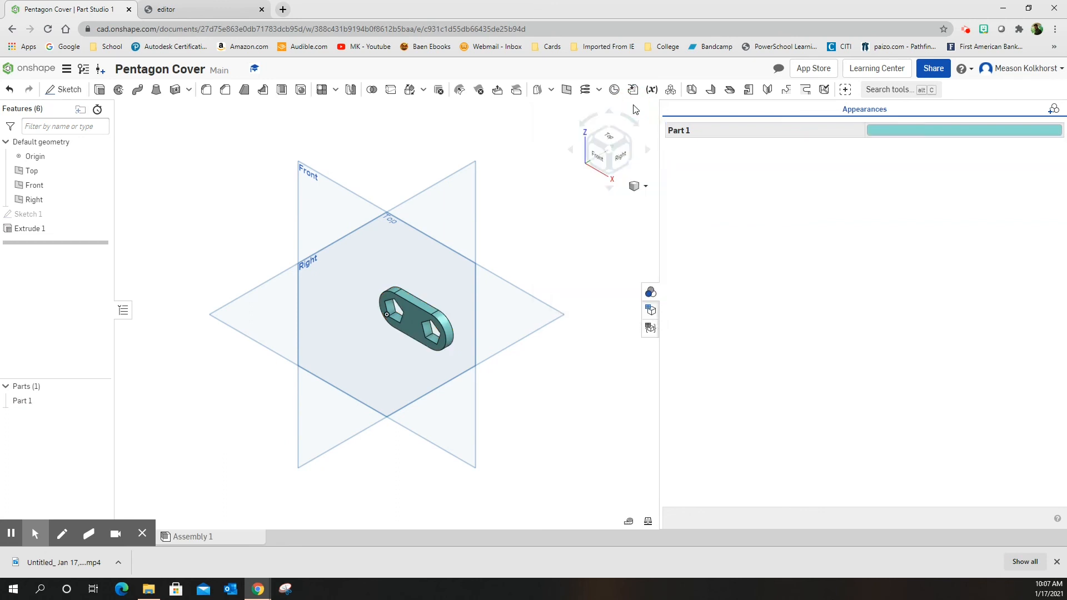